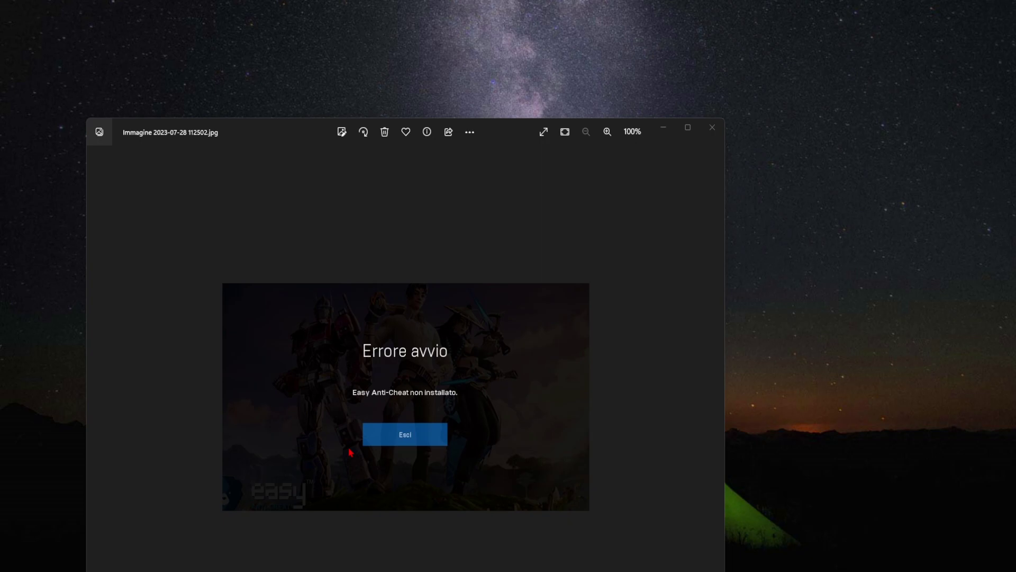
Step: Put the error screenshot away, view Fortnite's management options in the Epic Games Launcher, and minimise the launcher
left_click(663, 128)
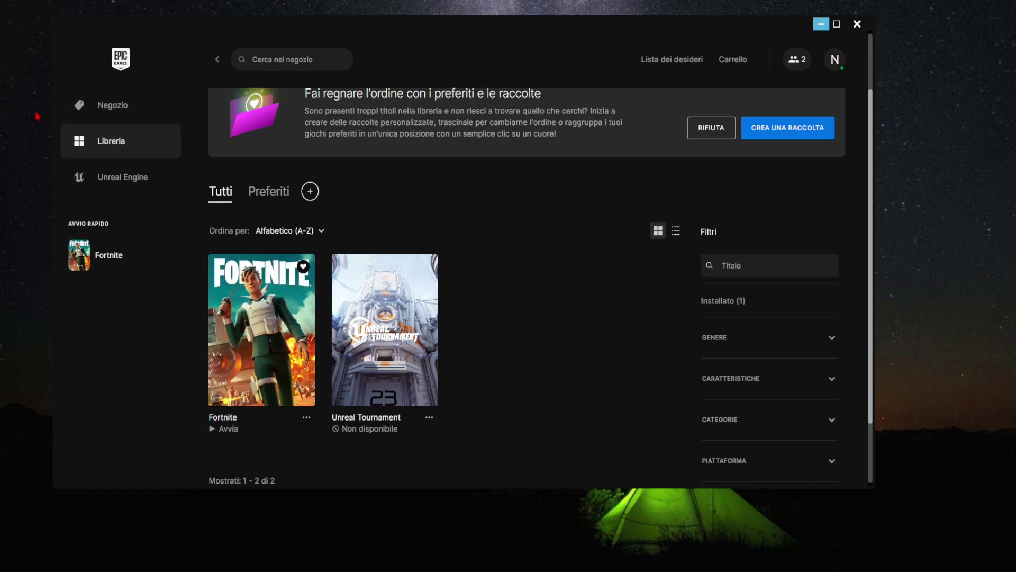
left_click(306, 418)
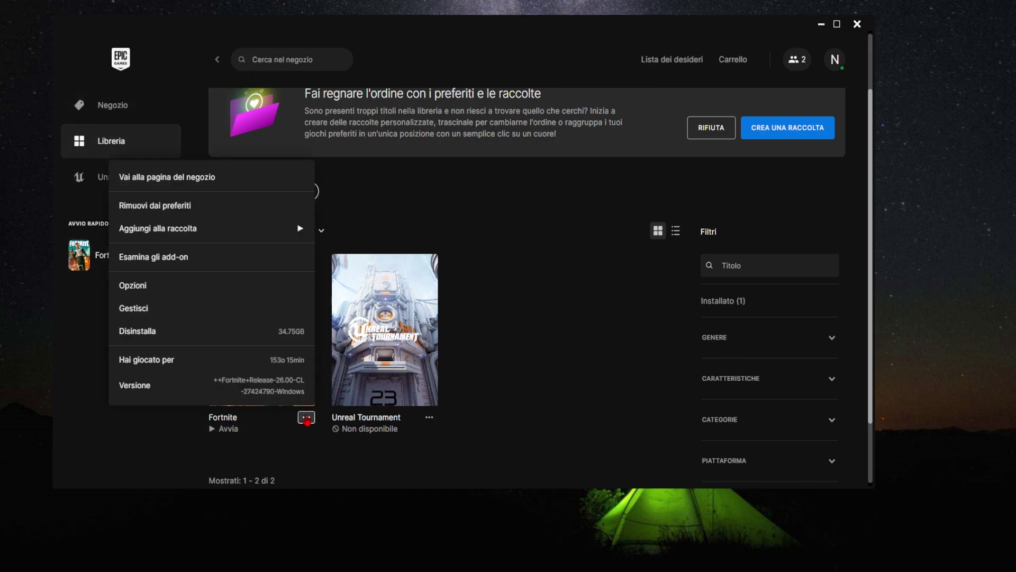
left_click(197, 305)
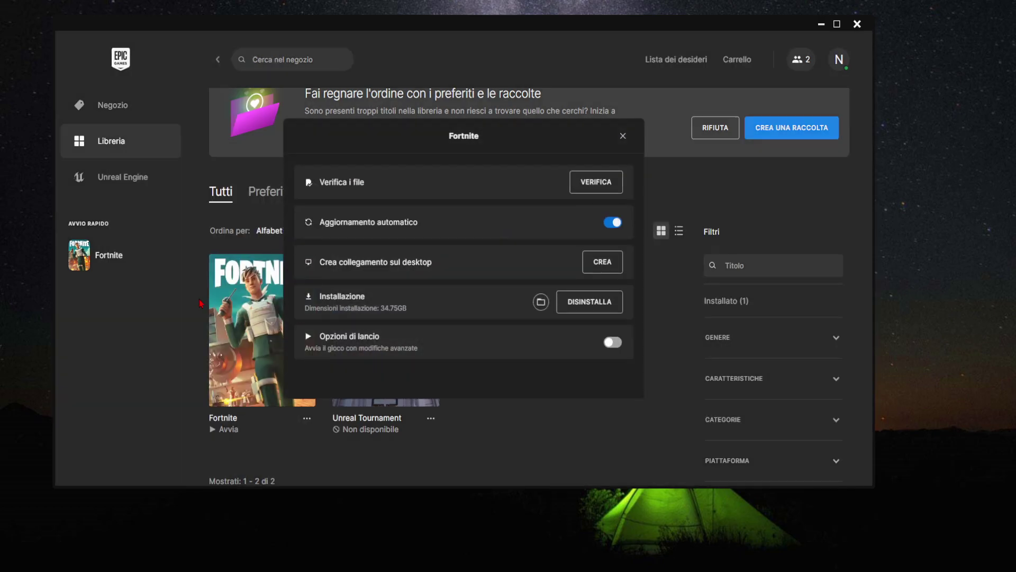
left_click(624, 136)
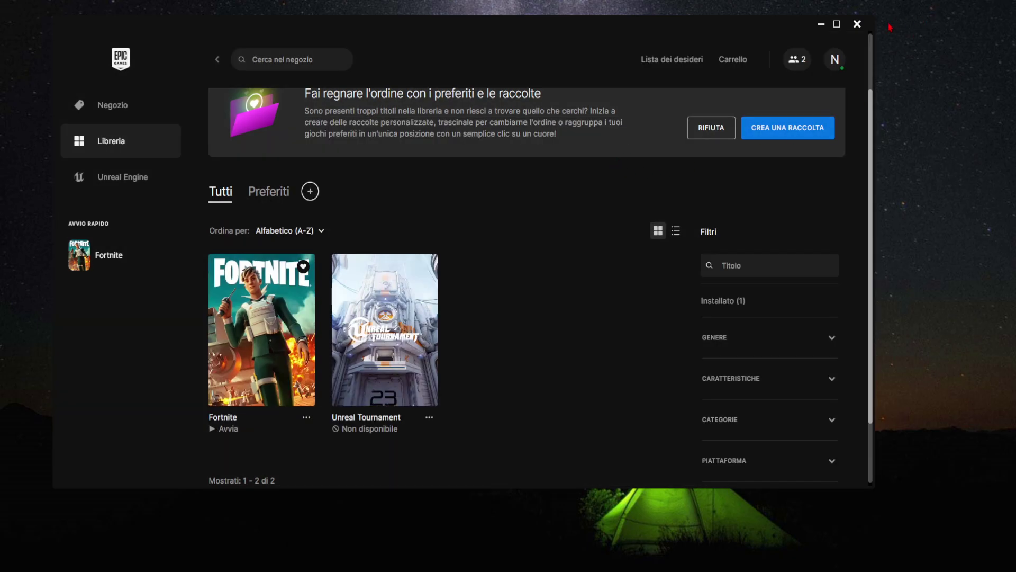
left_click(821, 24)
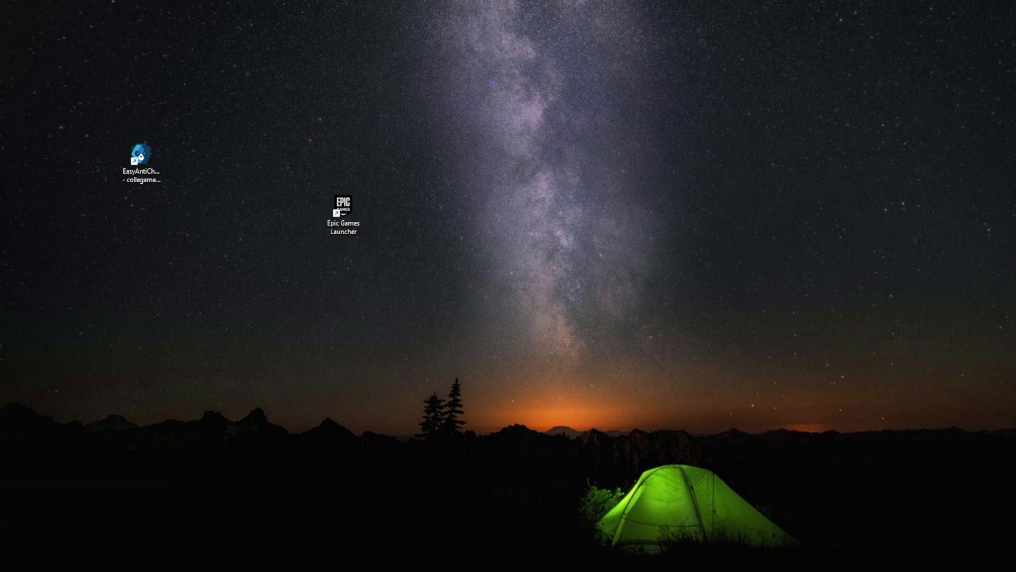
Step: Open the Win64 folder inside Epic Games > Fortnite > FortniteGame > Binaries on Volume (D:)
left_click_drag(0, 98, 400, 67)
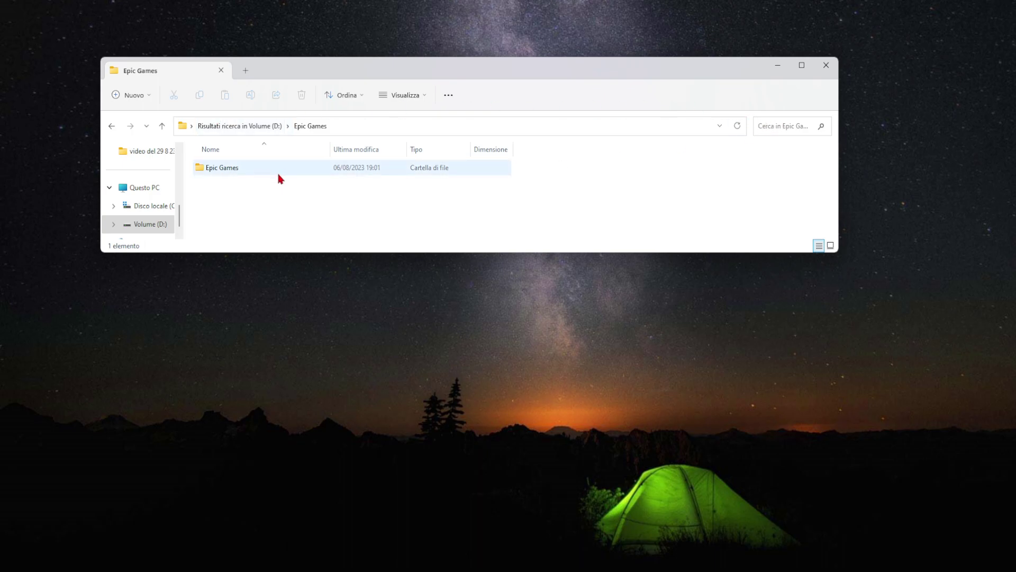
mouse_move(290, 177)
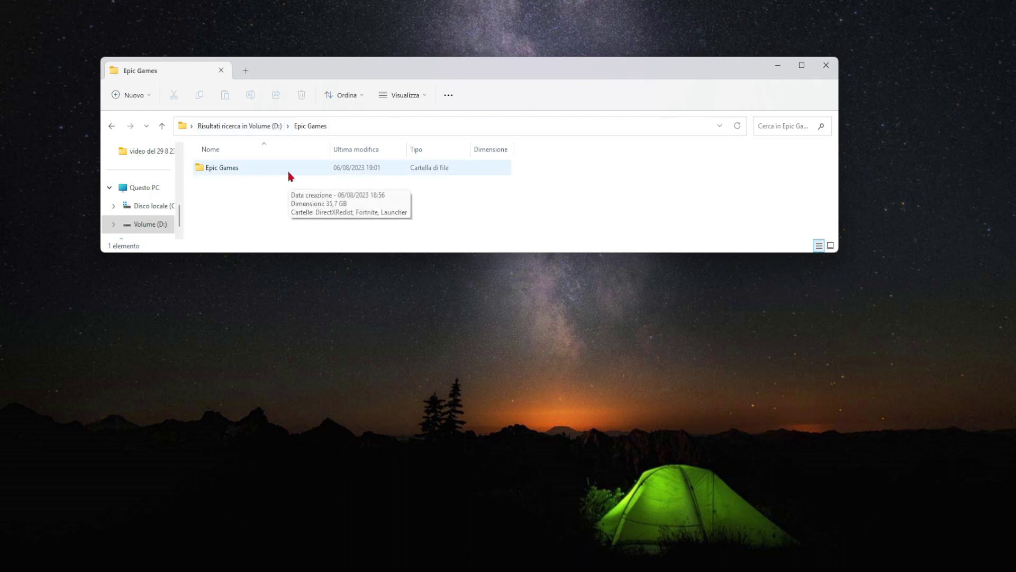
double_click(255, 169)
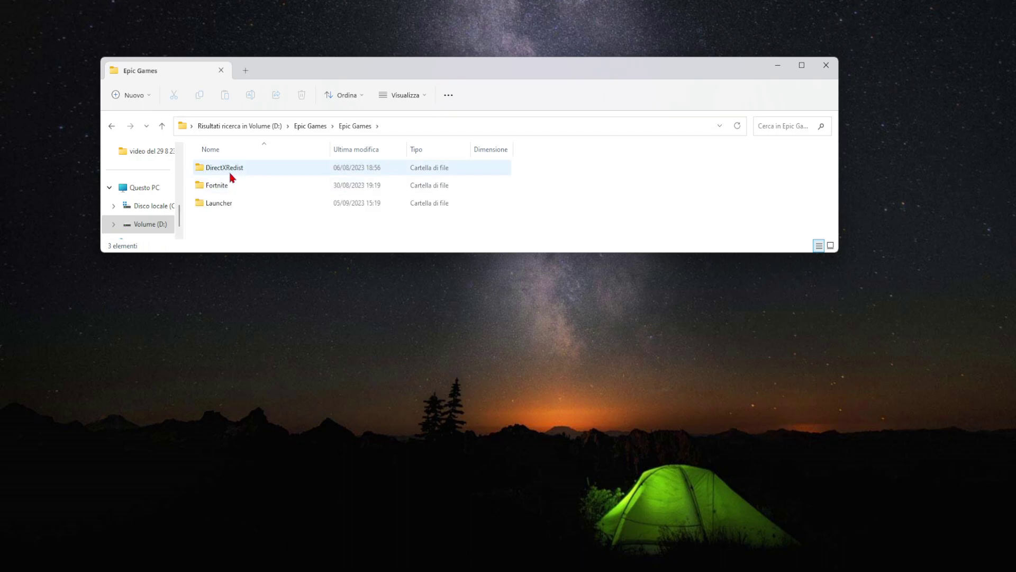
double_click(253, 188)
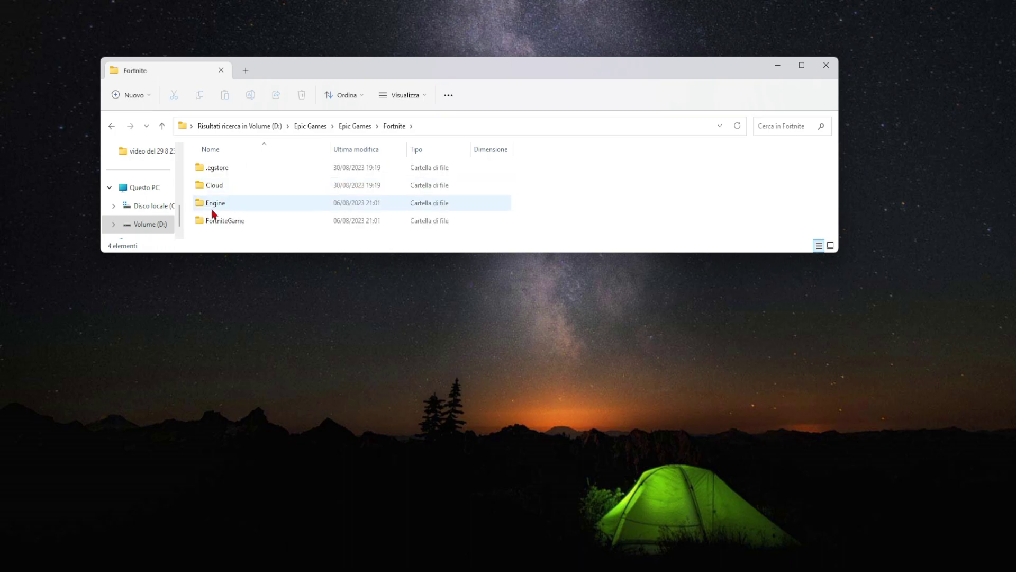
double_click(252, 220)
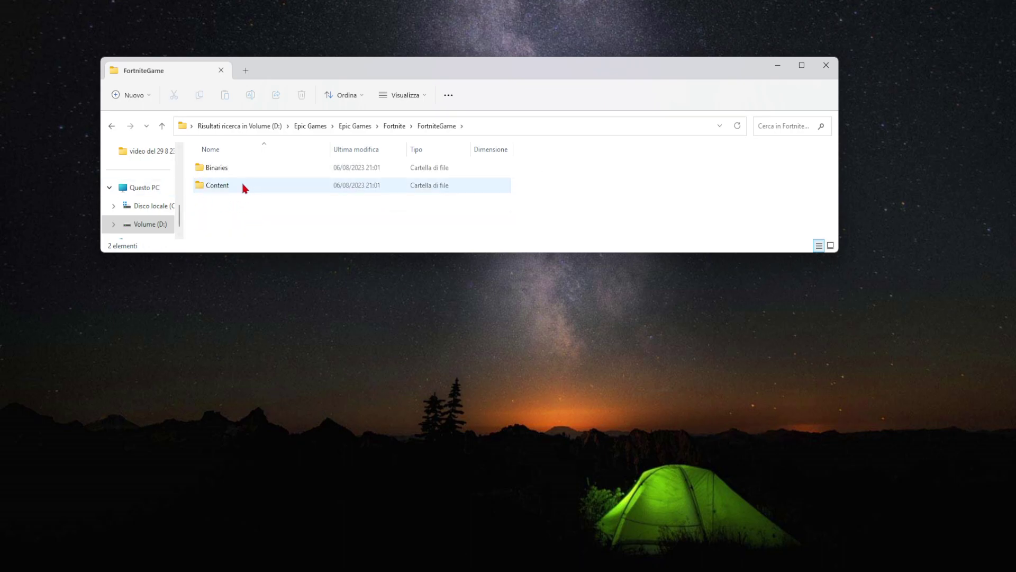
scroll(158, 174, "down", 1)
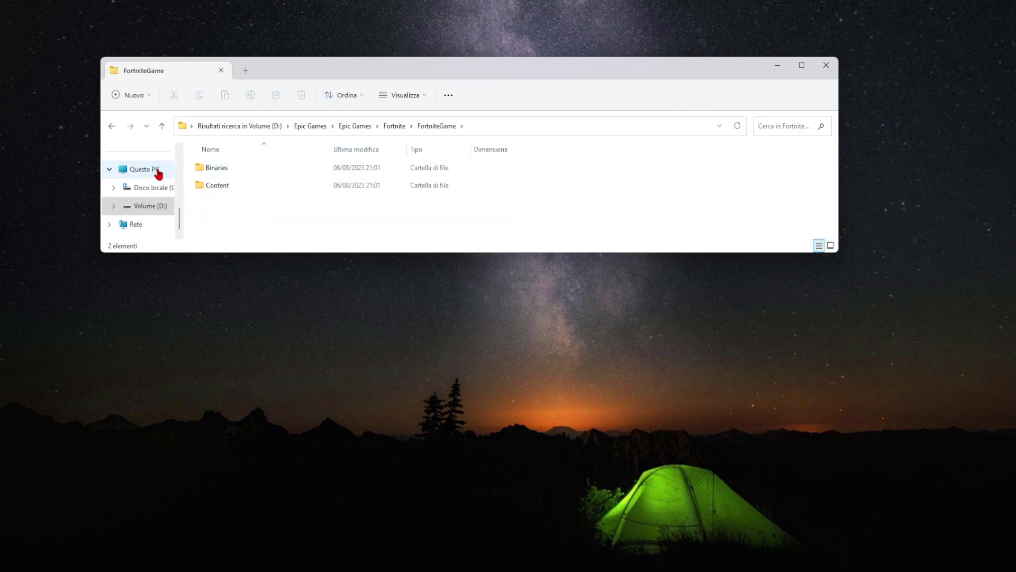
double_click(272, 170)
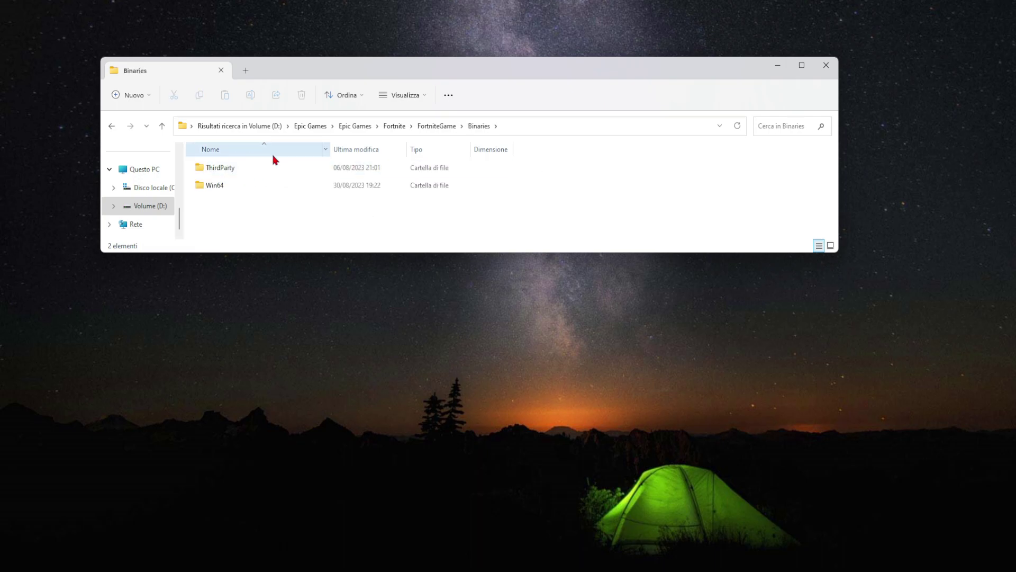
double_click(236, 188)
Step: Look through the Win64 folder for the FortniteClient and FortniteLauncher executables
scroll(236, 187, "down", 10)
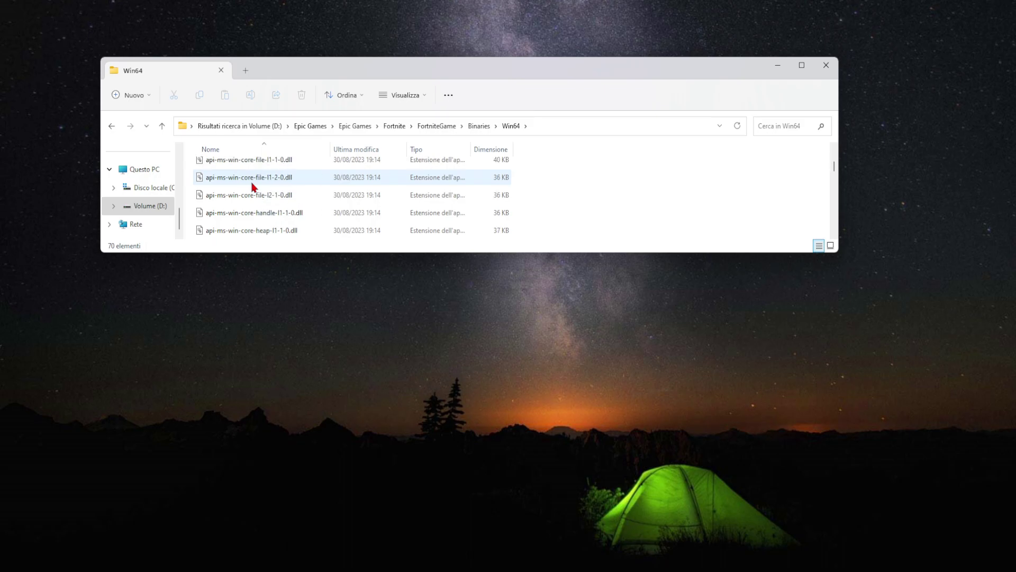
scroll(252, 191, "down", 5)
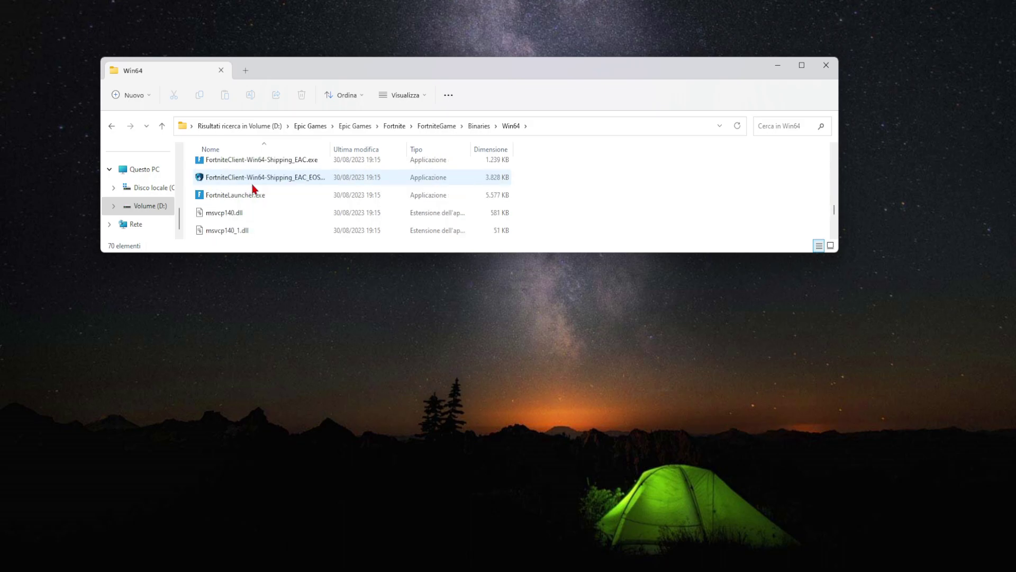
scroll(253, 188, "up", 1)
scroll(253, 189, "down", 2)
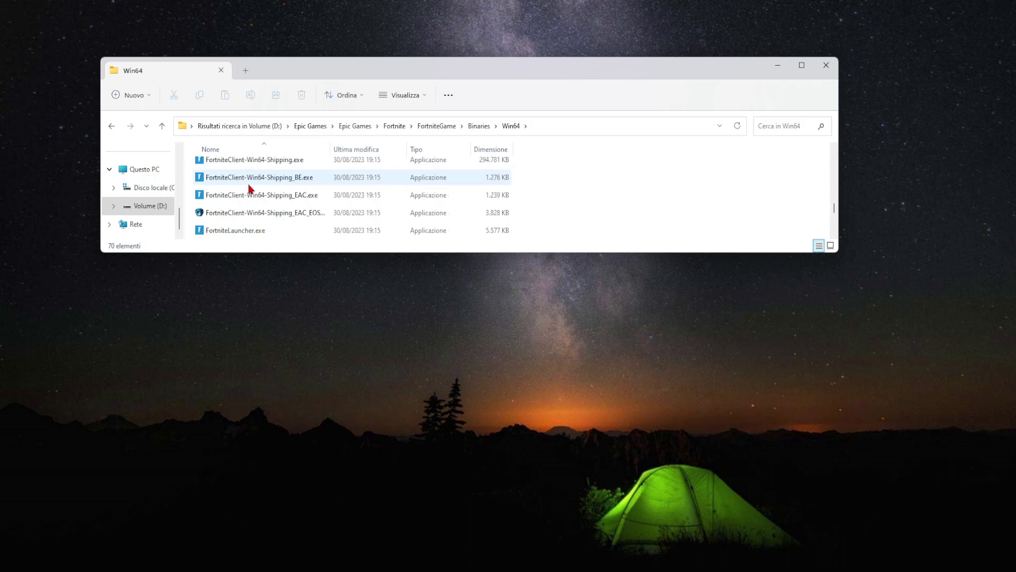
scroll(251, 189, "up", 2)
mouse_move(221, 185)
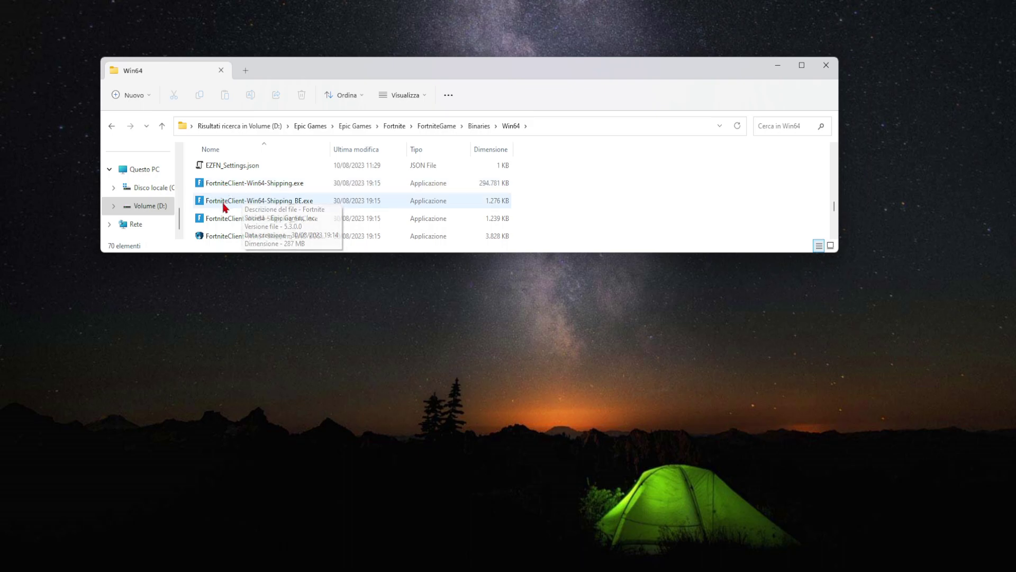
scroll(222, 212, "down", 2)
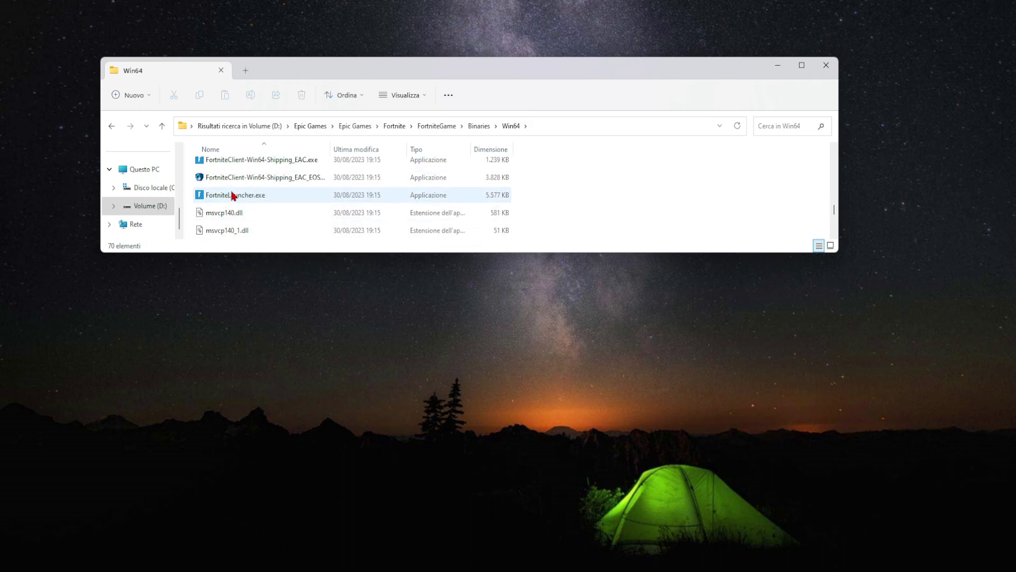
scroll(235, 198, "up", 1)
scroll(233, 196, "up", 2)
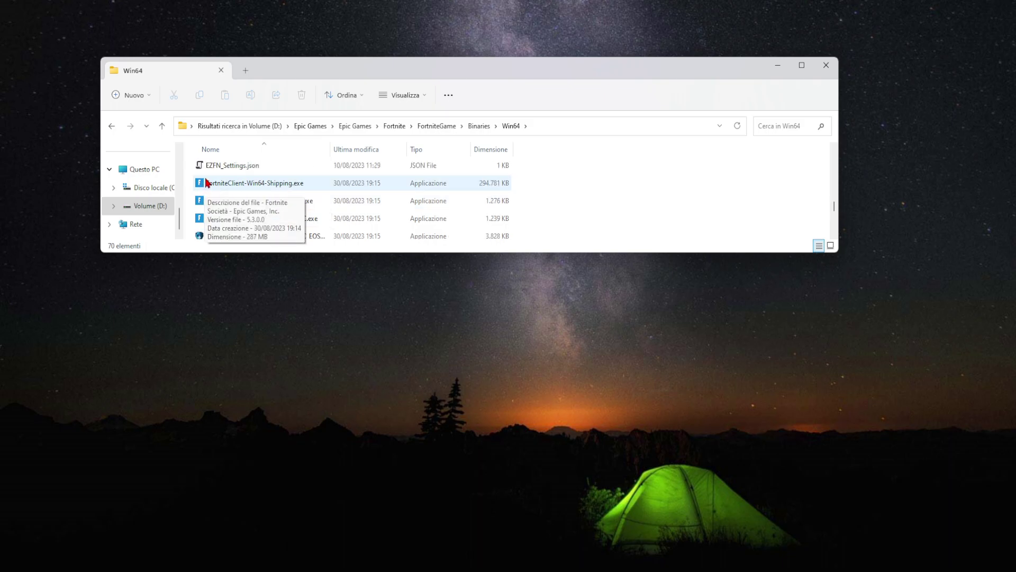
Step: Select the five executables from FortniteClient-Win64-Shipping.exe through FortniteLauncher.exe
left_click(215, 185)
key("shift+Down")
key("shift+Down")
key("shift+Down")
key("shift+Down")
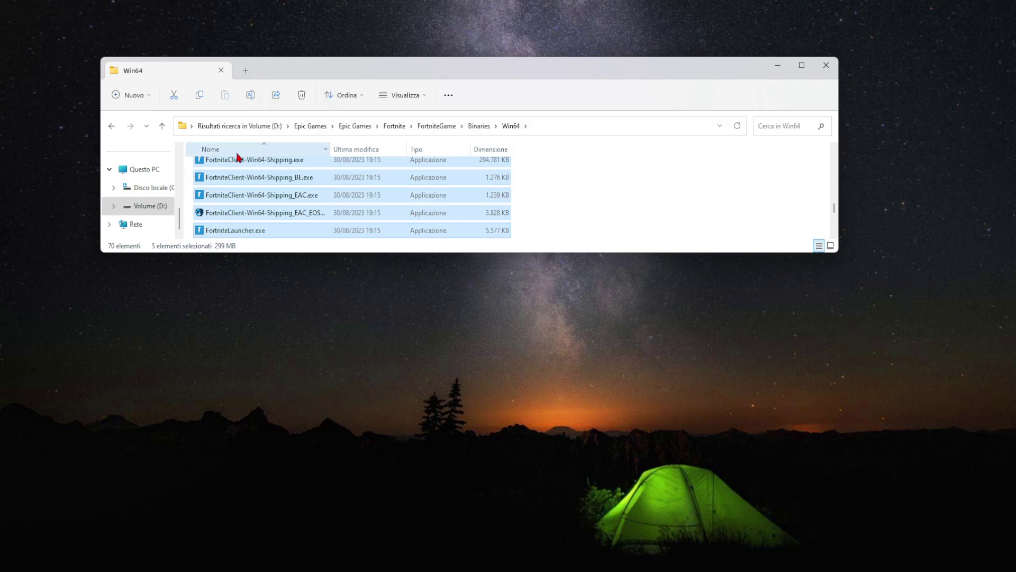
scroll(264, 195, "down", 2)
scroll(262, 196, "up", 3)
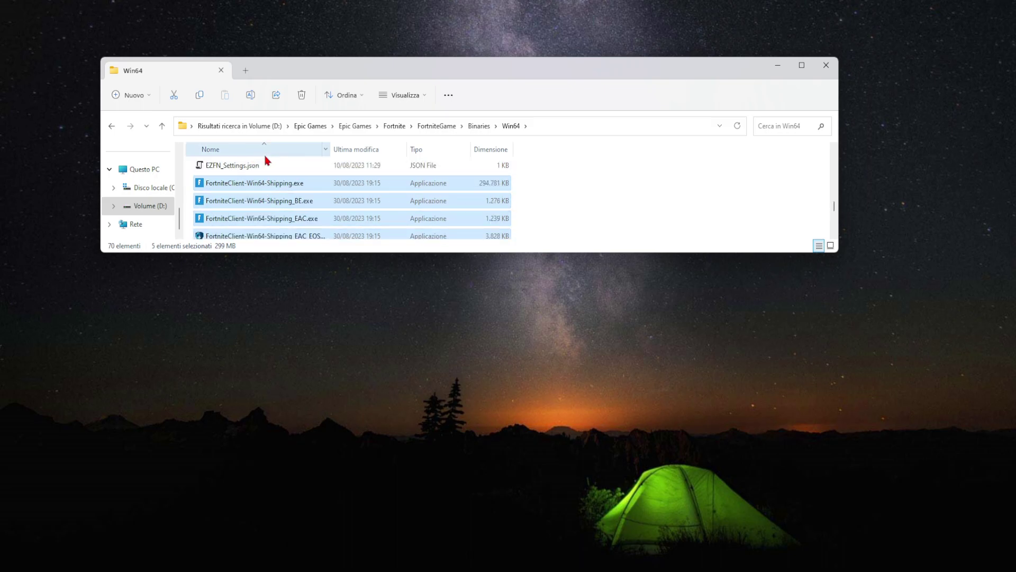
scroll(261, 159, "down", 1)
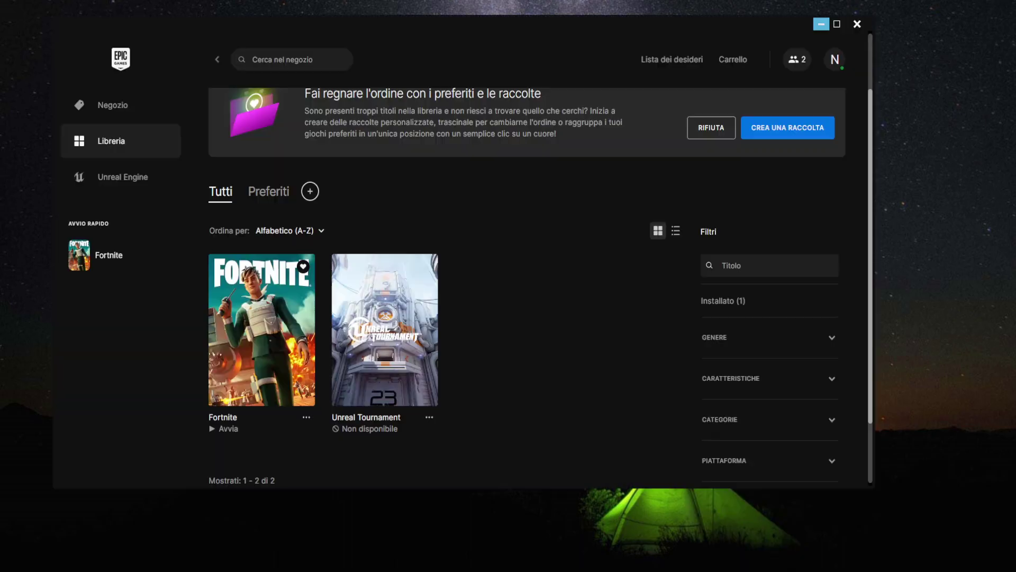
Step: Review Fortnite's file verification option in the Epic Games Launcher library, close its management dialog, and return to the Win64 folder
left_click(306, 417)
left_click(170, 312)
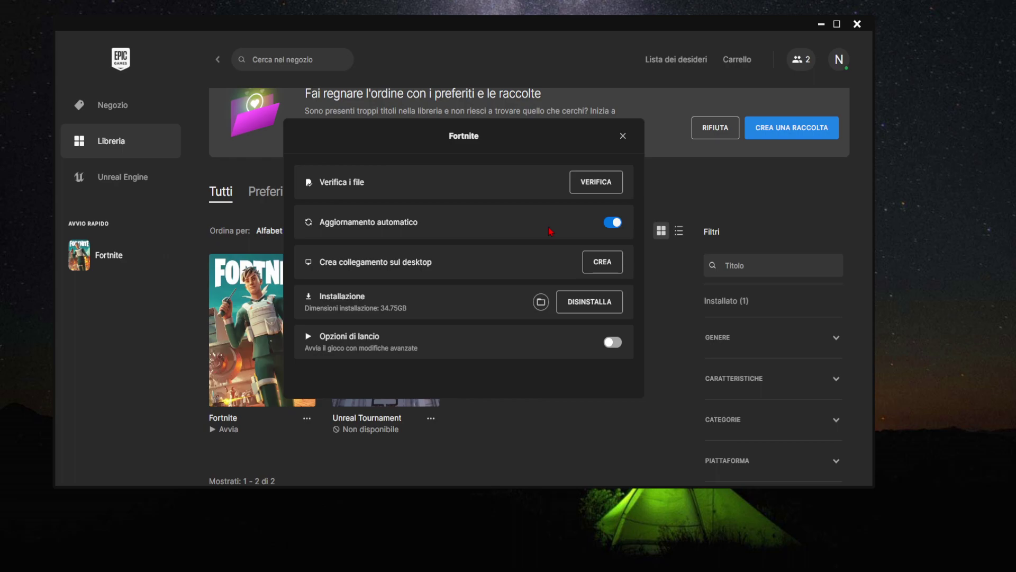
left_click(623, 139)
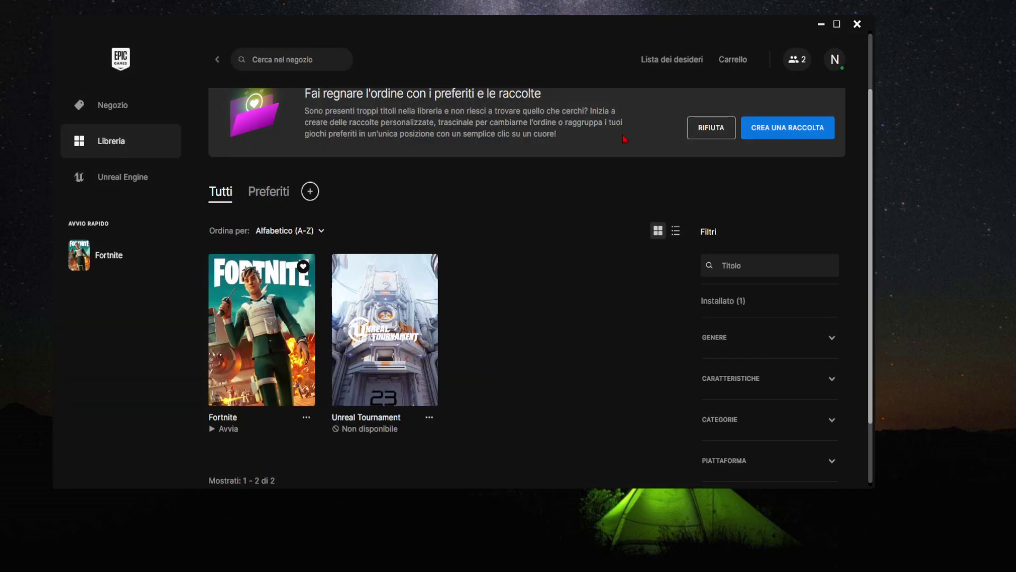
left_click(819, 25)
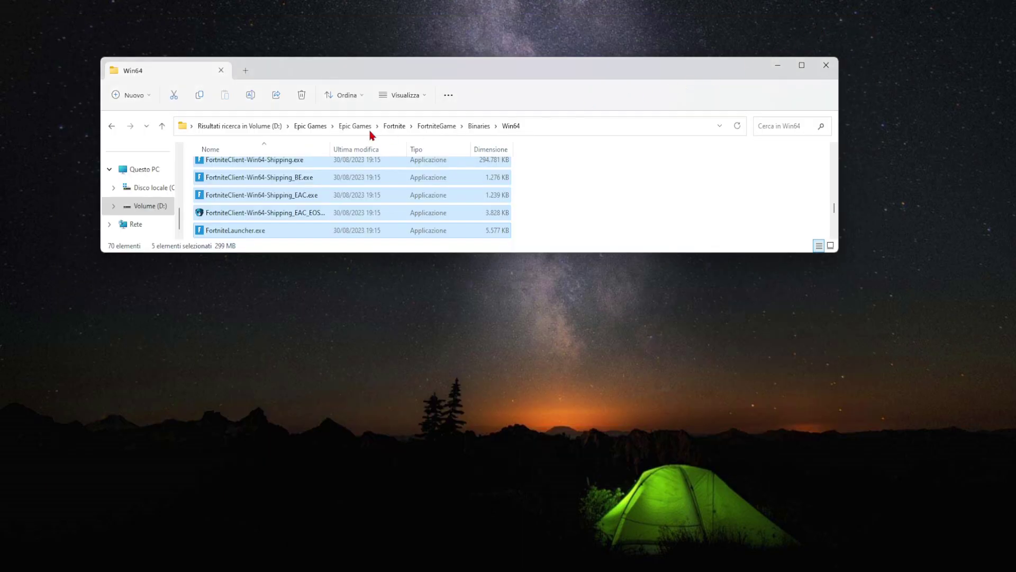
Step: Clear the file selection and examine the Fortnite executables and the anti-cheat folders in Win64
left_click(535, 196)
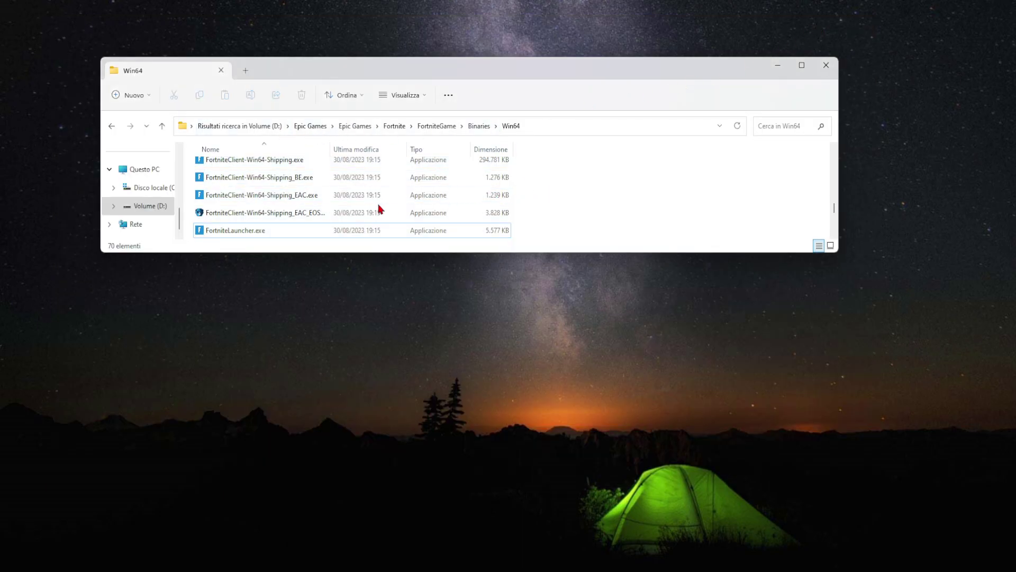
scroll(377, 201, "up", 1)
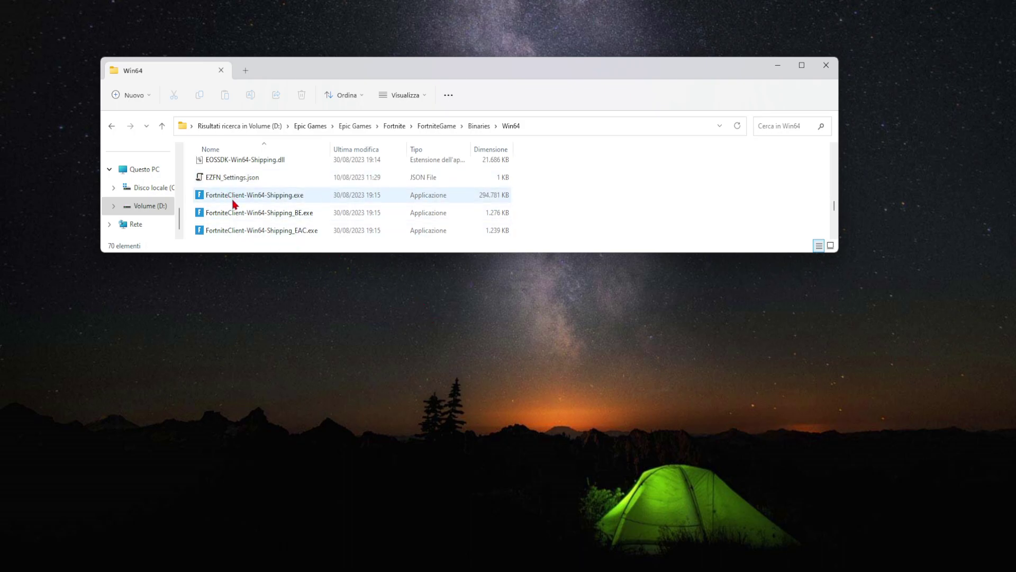
scroll(222, 212, "down", 1)
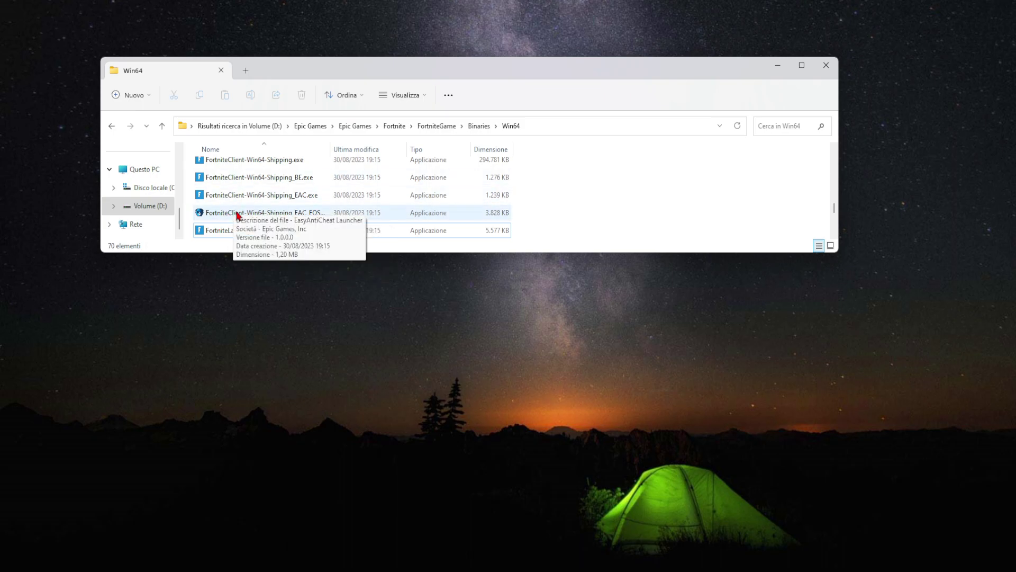
scroll(239, 198, "up", 1)
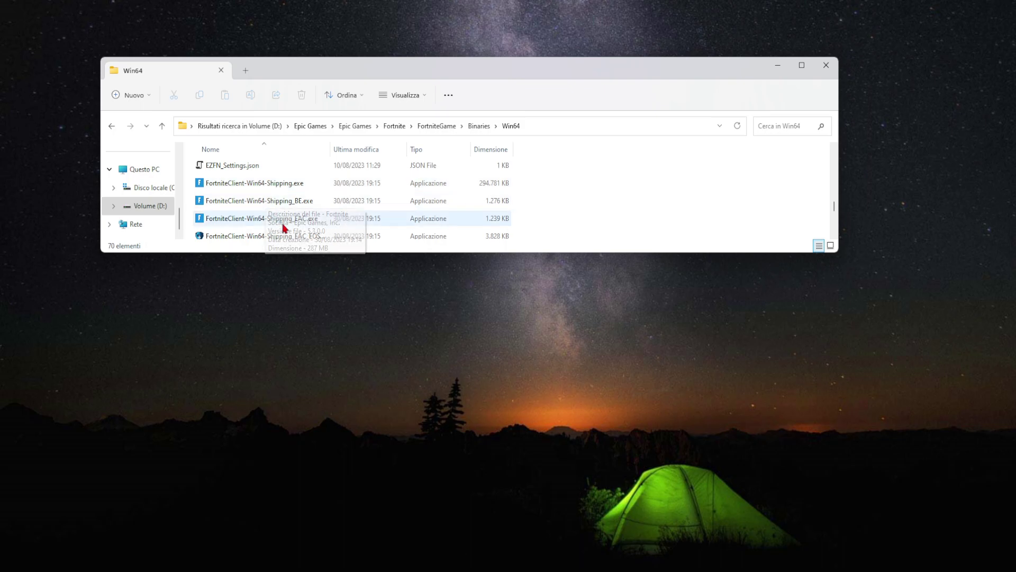
scroll(271, 204, "up", 1)
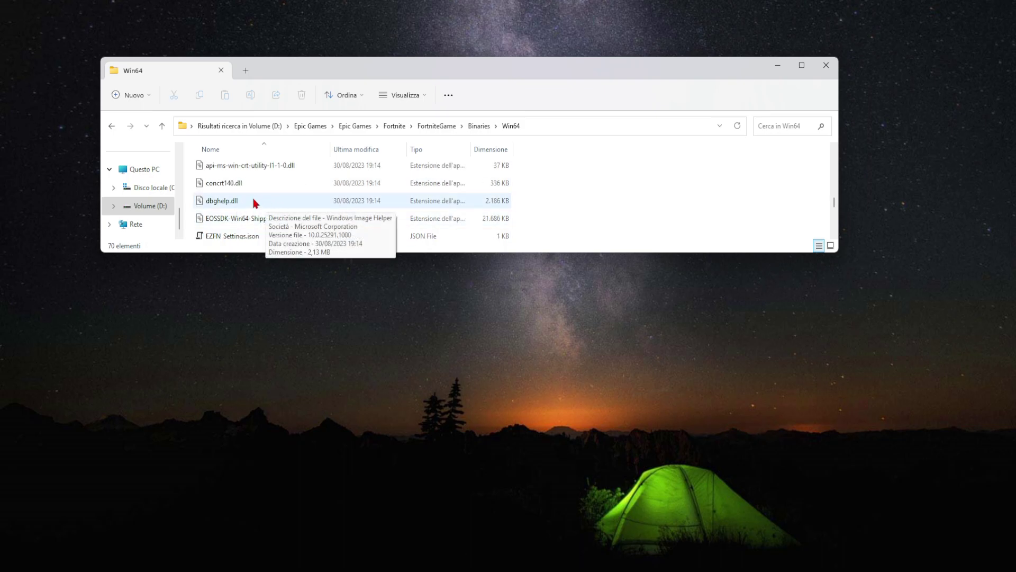
scroll(394, 185, "up", 3)
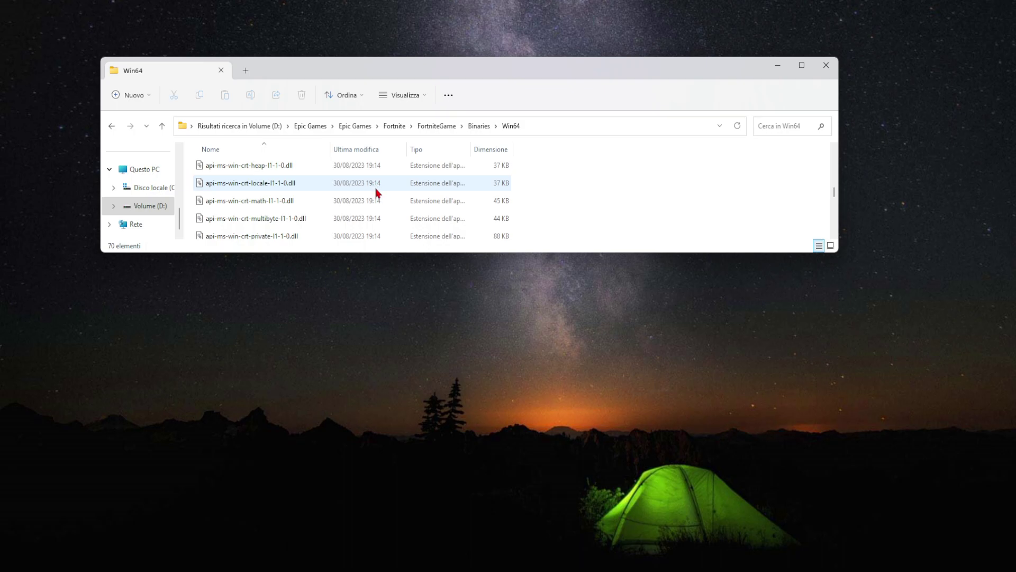
scroll(378, 192, "up", 5)
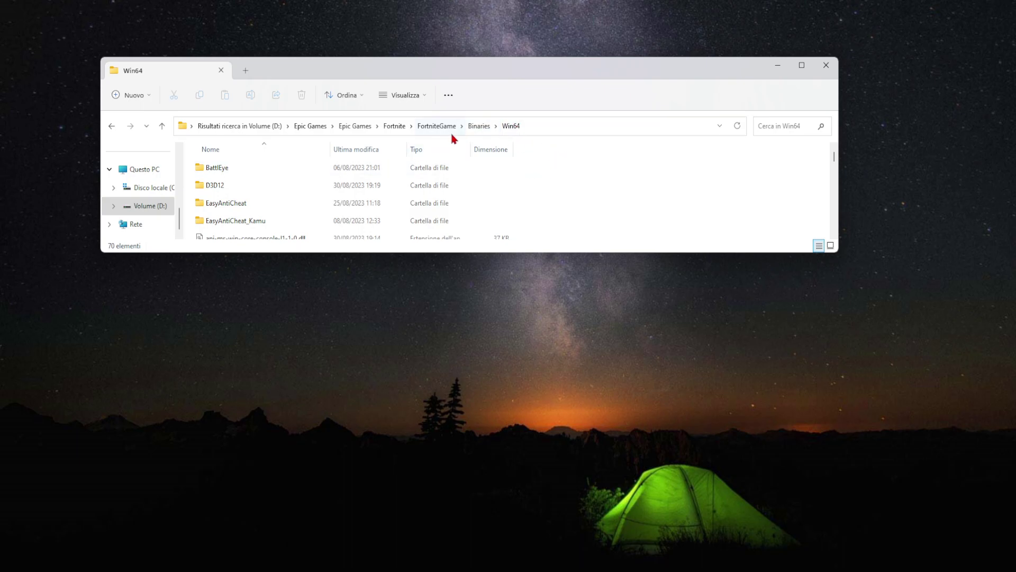
Step: Run EasyAntiCheat_Setup.exe from the EasyAntiCheat_Kamu folder and return to the Win64 folder
scroll(286, 179, "down", 1)
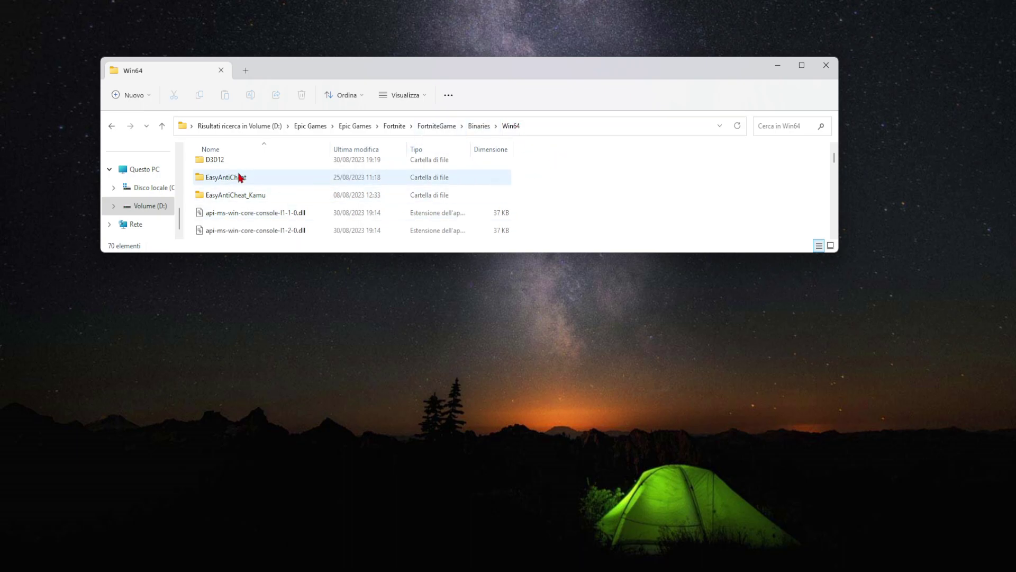
left_click(274, 196)
double_click(275, 195)
scroll(286, 201, "down", 1)
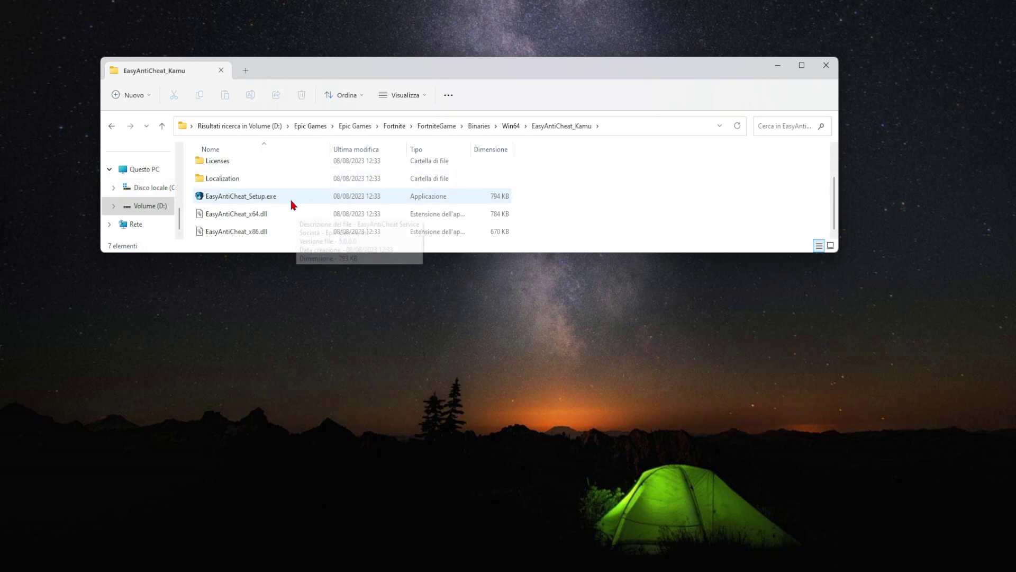
left_click(289, 199)
double_click(289, 199)
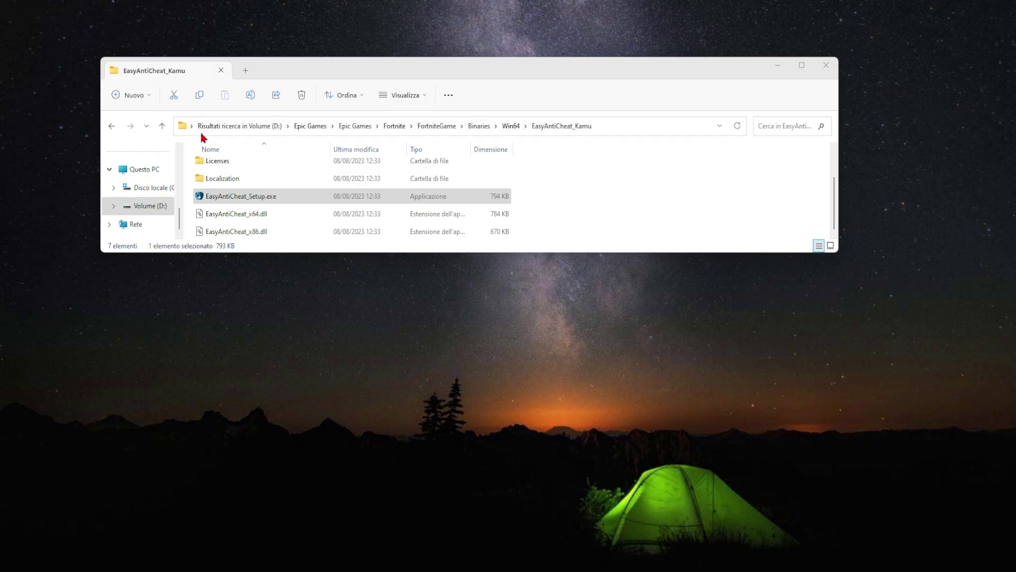
left_click(111, 126)
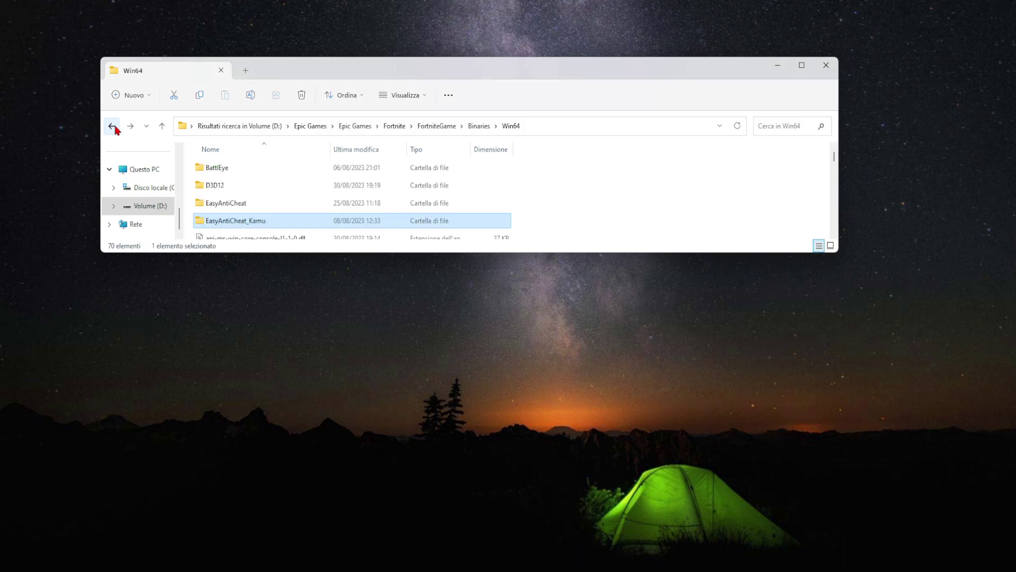
Step: Run EasyAntiCheat_EOS_Setup.exe from the EasyAntiCheat folder and return to the Win64 folder
double_click(263, 206)
left_click(287, 222)
double_click(286, 222)
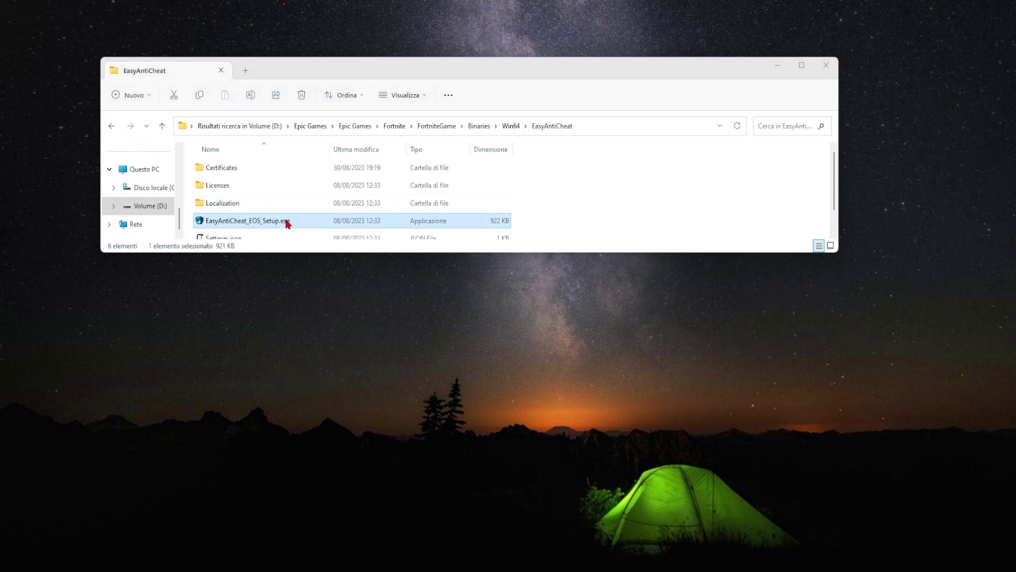
scroll(247, 207, "down", 1)
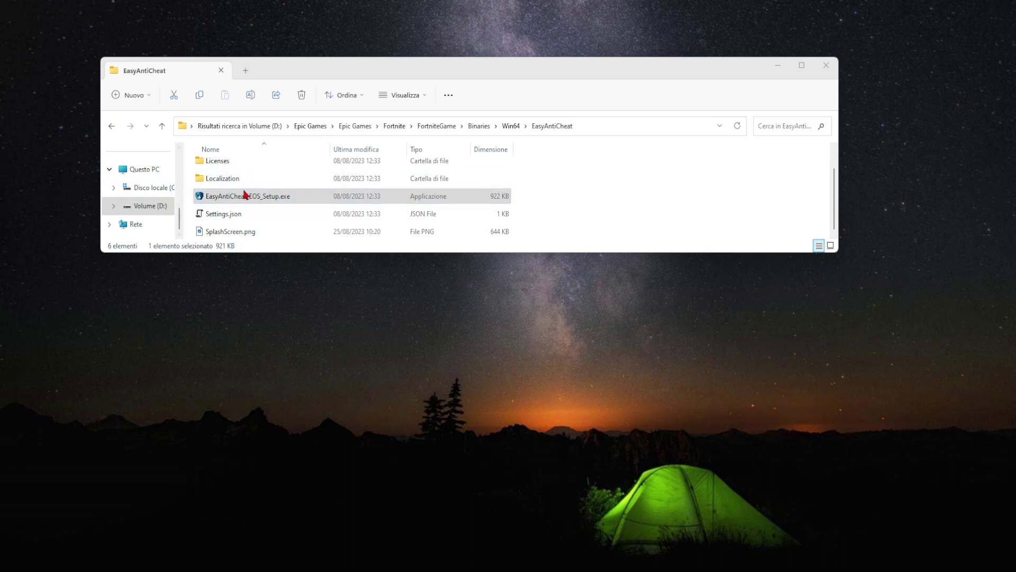
left_click(111, 126)
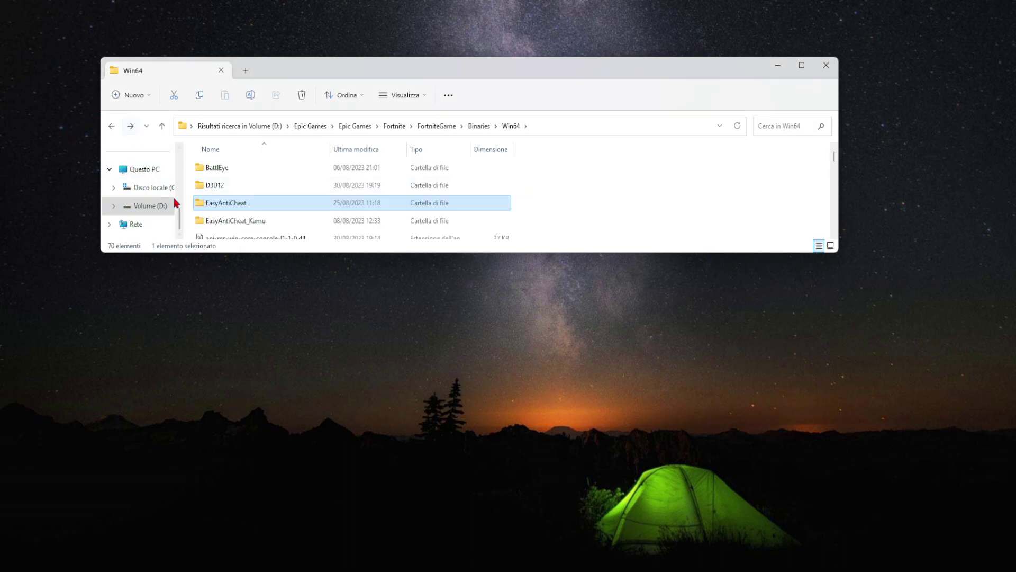
Step: Locate EasyAntiCheat_Setup.exe in the EasyAntiCheat_Kamu folder and go back to Win64
scroll(254, 204, "down", 1)
left_click(248, 196)
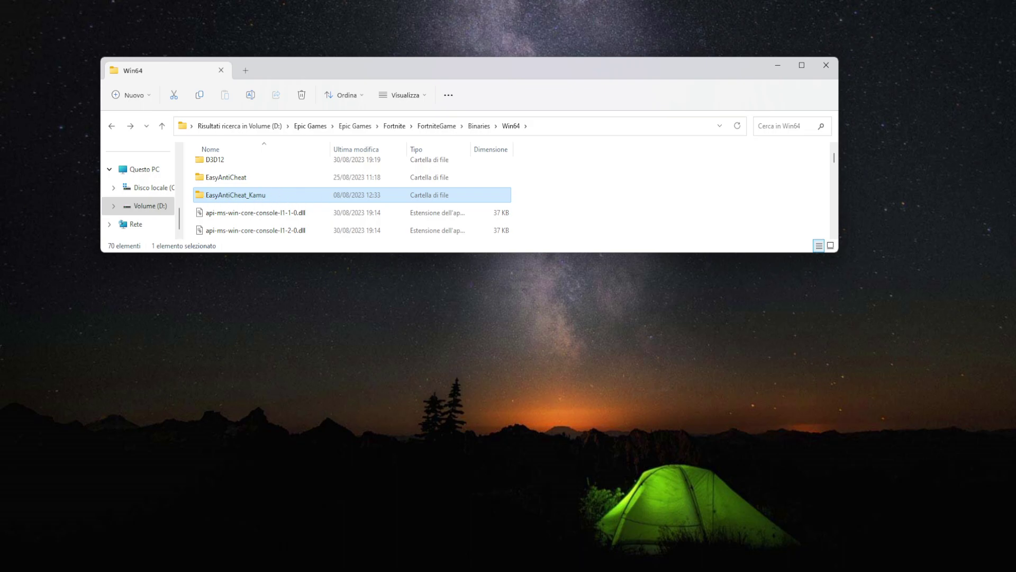
double_click(247, 195)
scroll(243, 195, "down", 1)
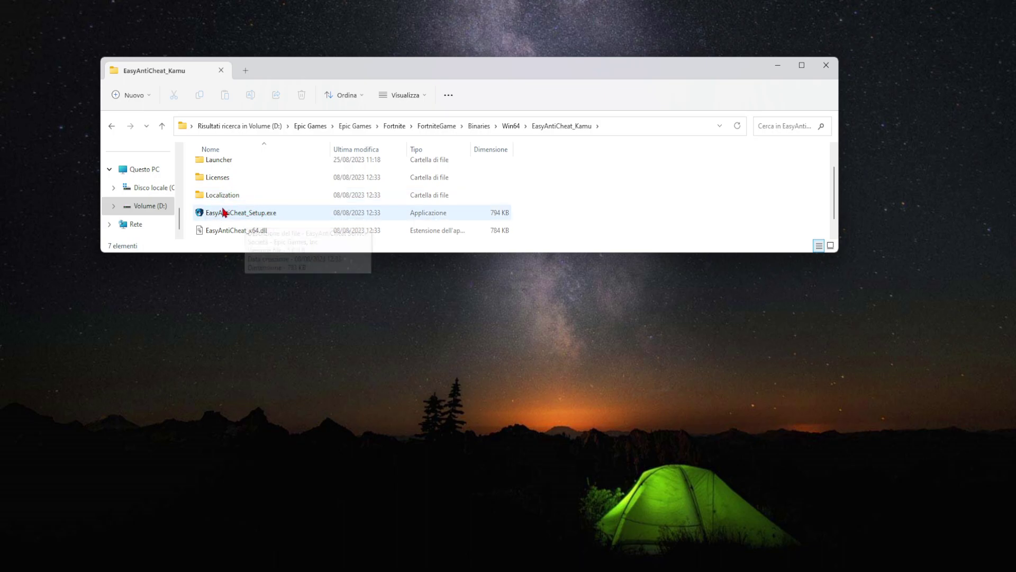
left_click(111, 126)
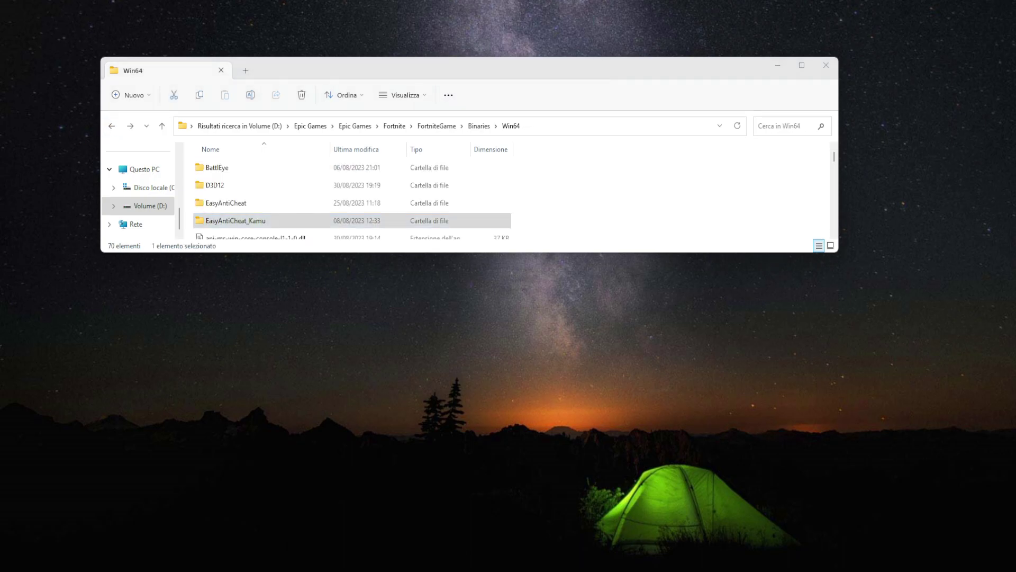
Step: Review the selectable games in the Easy Anti-Cheat Service Setup window and close it
left_click_drag(279, 119, 472, 82)
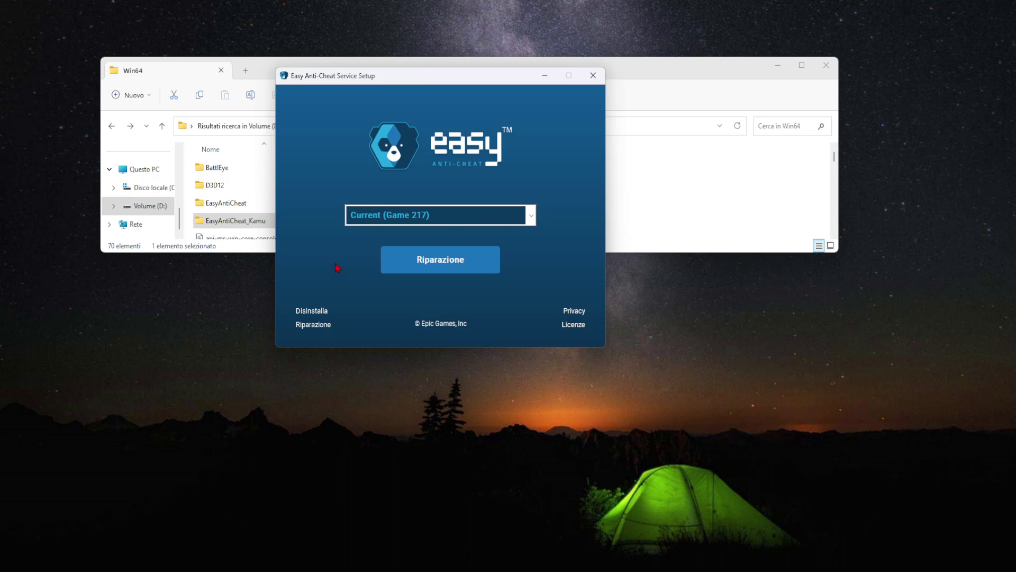
left_click(488, 214)
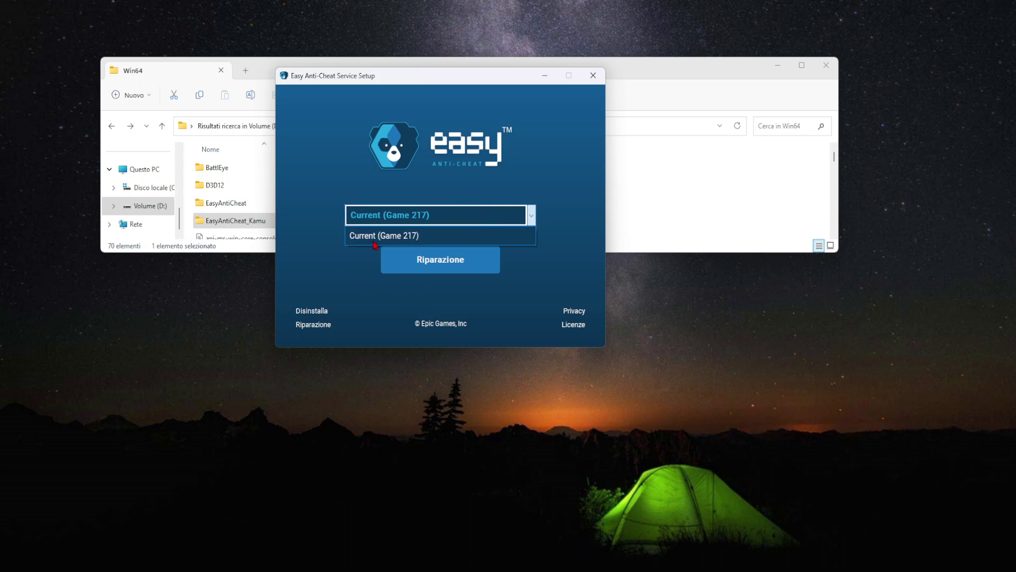
left_click(342, 240)
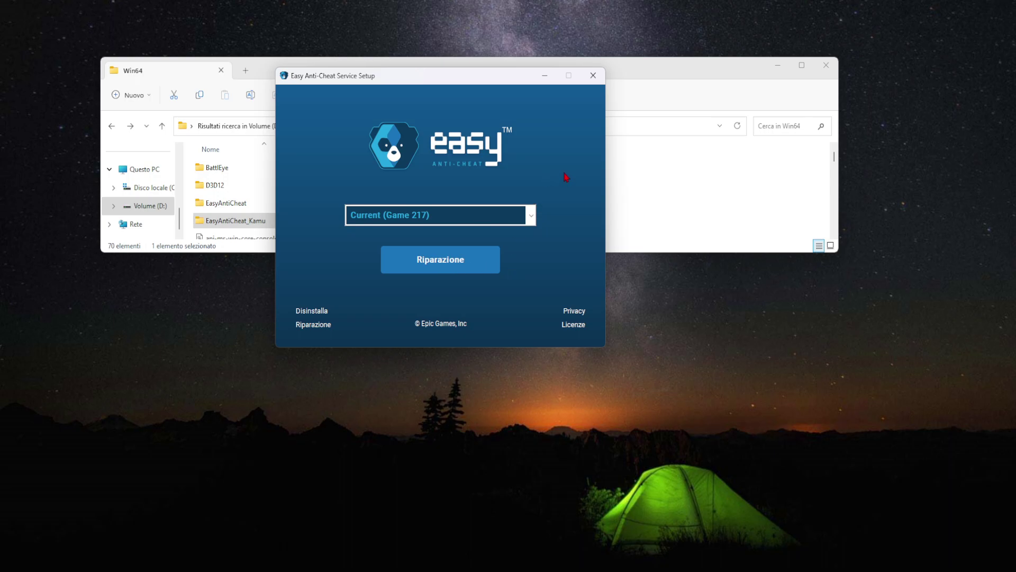
left_click(594, 76)
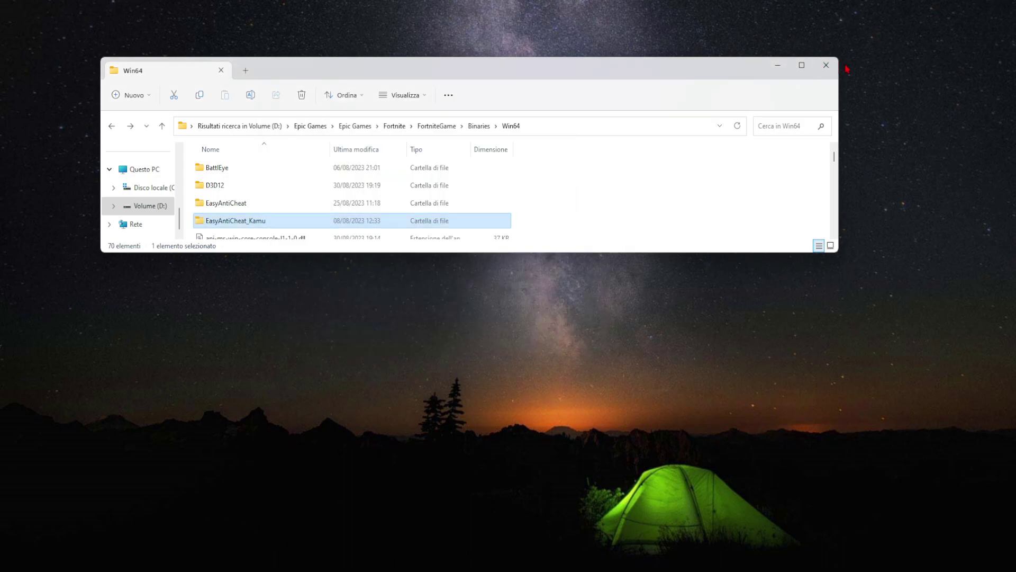
Step: Review the option to create a desktop shortcut for EasyAntiCheat_Setup.exe in EasyAntiCheat_Kamu, and dismiss it without creating one
left_click(313, 222)
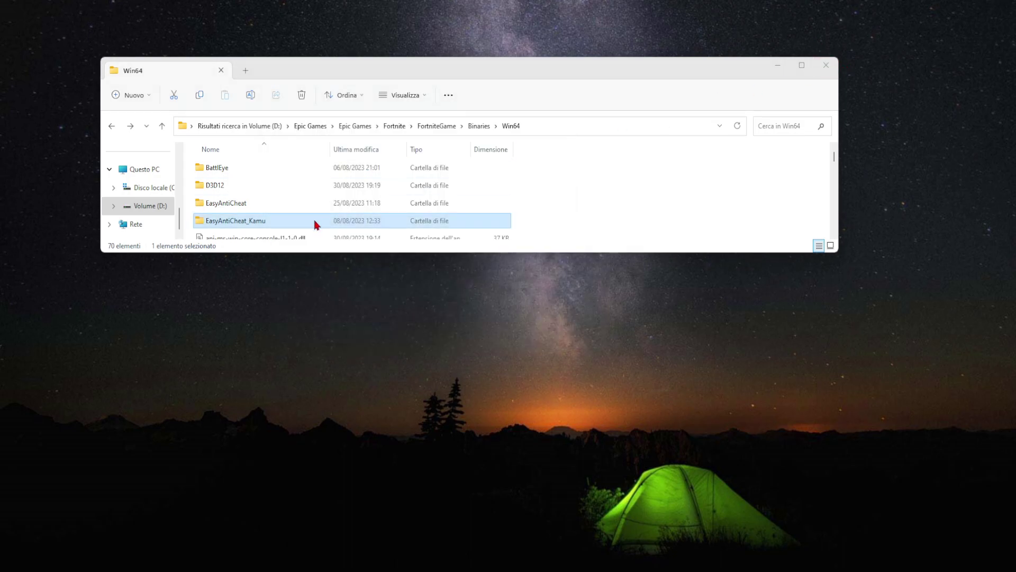
double_click(267, 223)
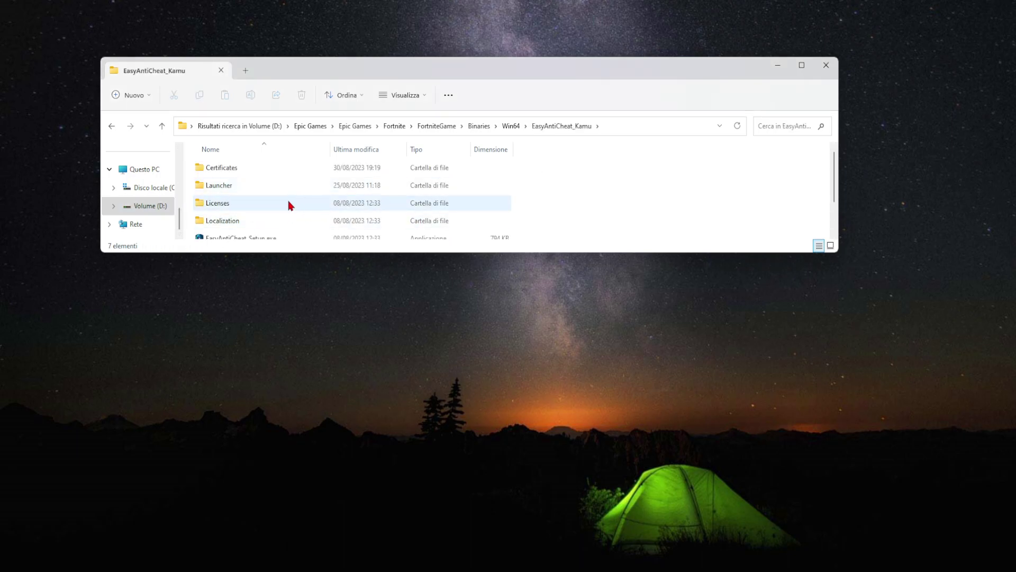
scroll(290, 205, "down", 1)
right_click(270, 212)
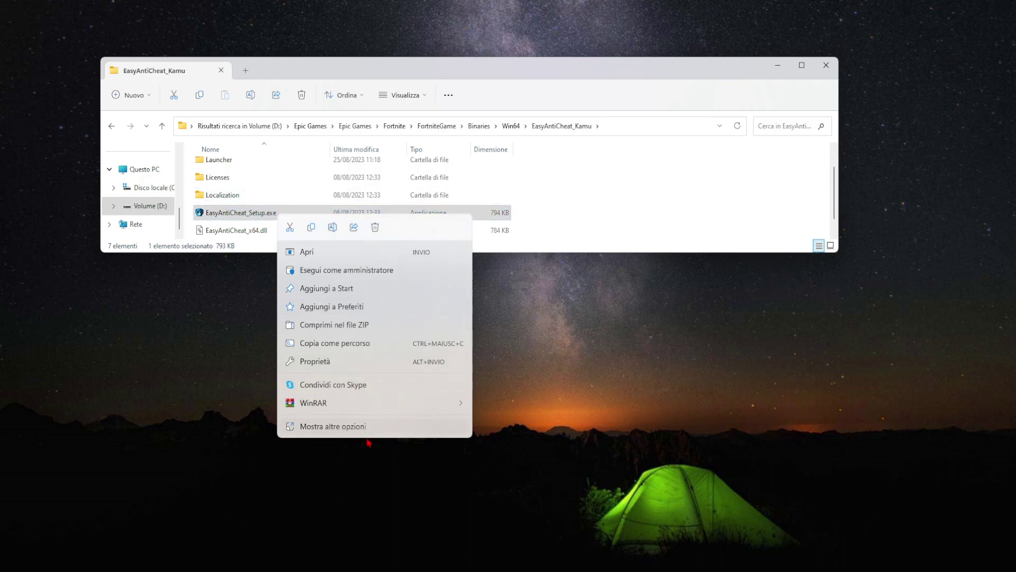
left_click(340, 428)
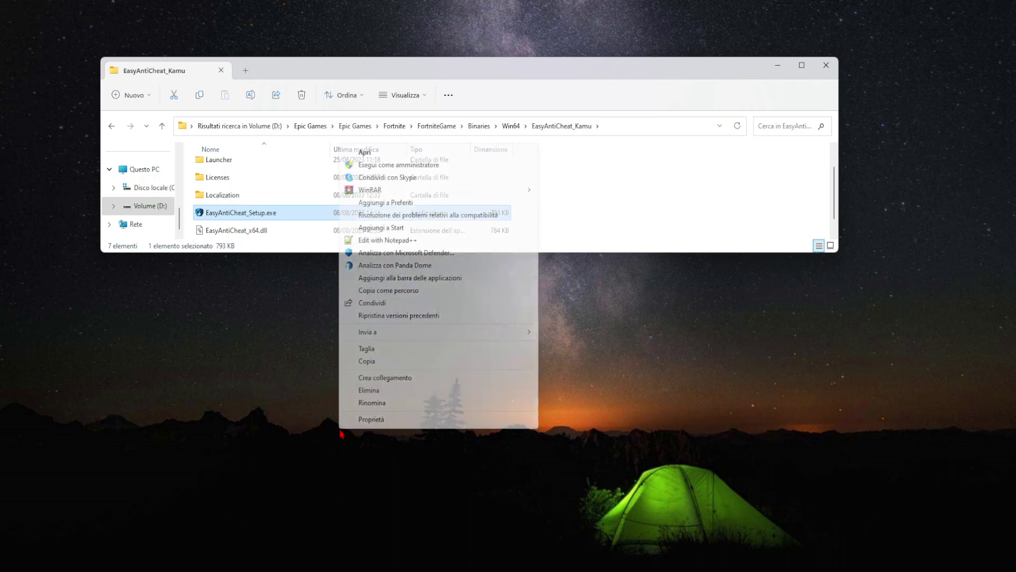
mouse_move(385, 339)
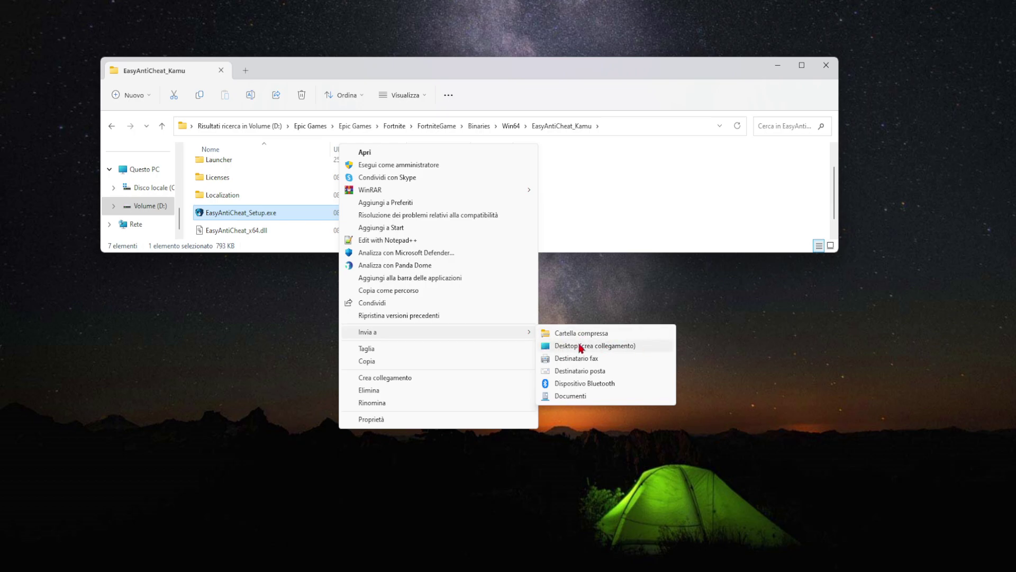
left_click(703, 249)
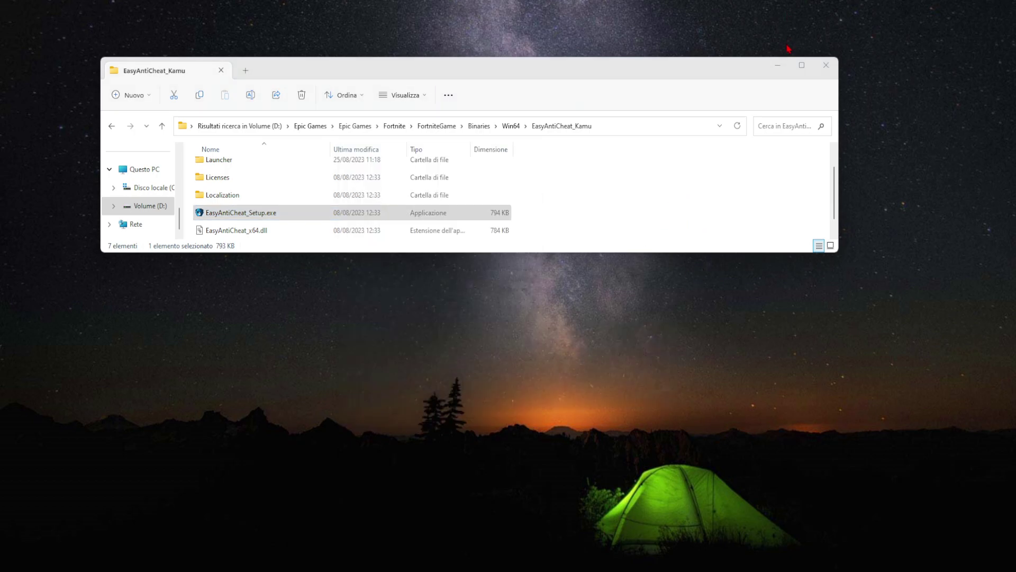
Step: Minimize the folder window and reposition the EasyAntiCheat_EOS_Setup.exe shortcut on the desktop
left_click(778, 65)
left_click_drag(89, 84, 197, 214)
left_click_drag(139, 169, 259, 127)
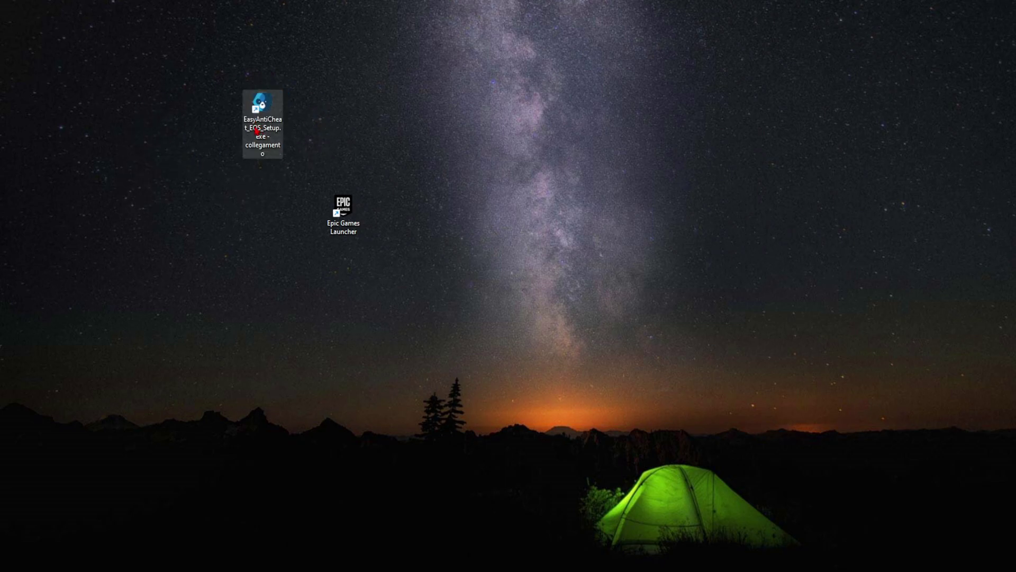
Step: Open the properties of the EasyAntiCheat_EOS_Setup.exe shortcut and show the end of its target path
right_click(258, 128)
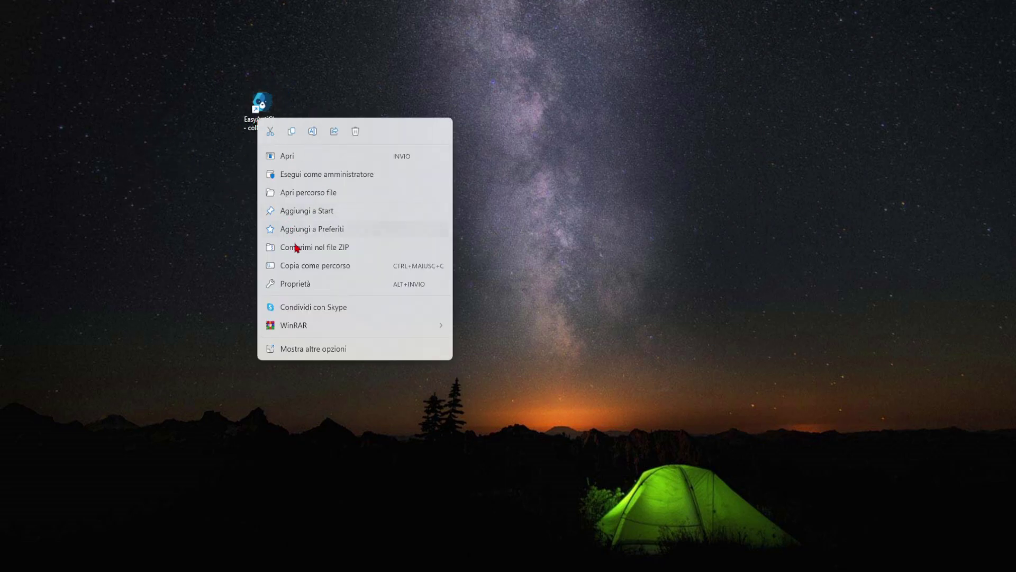
left_click(295, 283)
left_click(381, 242)
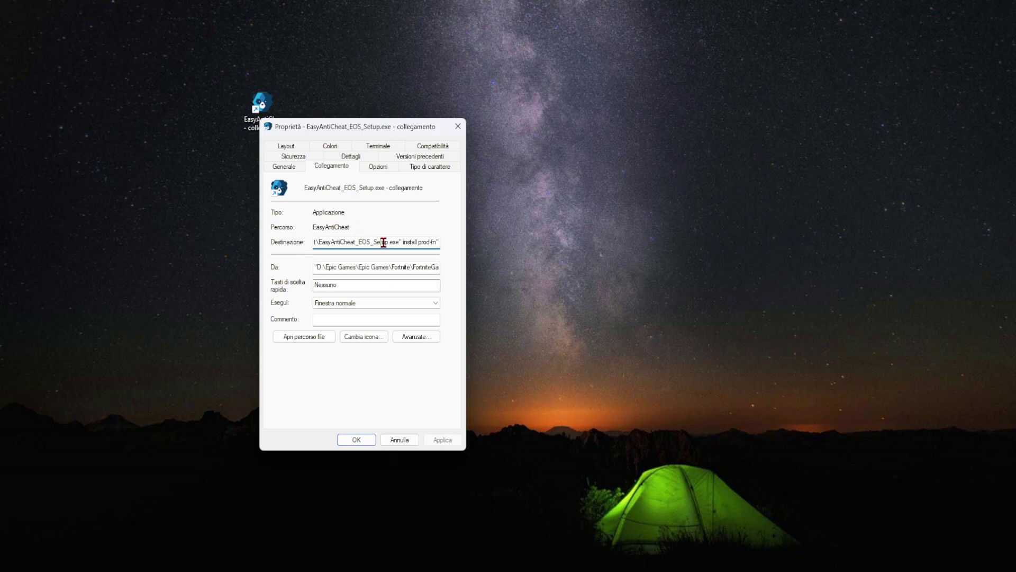
Step: Create a new text document on the desktop and open it in Notepad
right_click(531, 238)
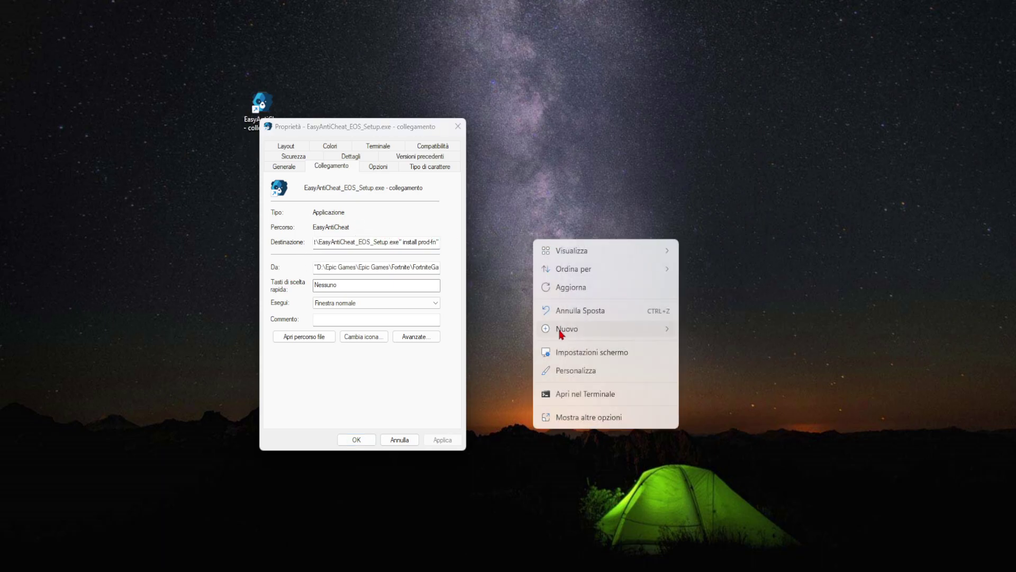
mouse_move(561, 329)
left_click(727, 500)
left_click(561, 272)
double_click(544, 270)
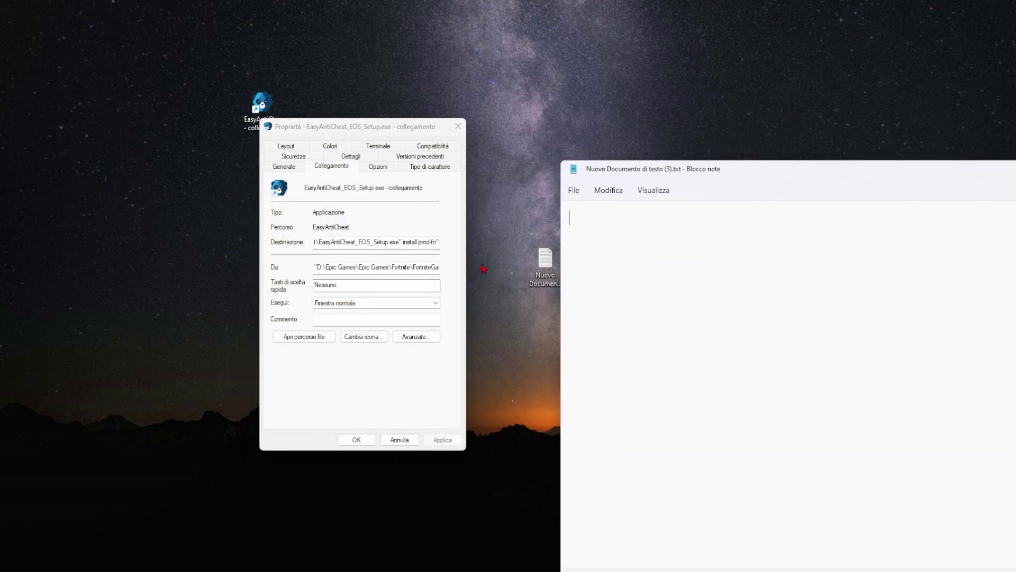
Step: Copy the shortcut's entire target path and paste it into the empty Notepad document
left_click(323, 241)
key("ctrl+a")
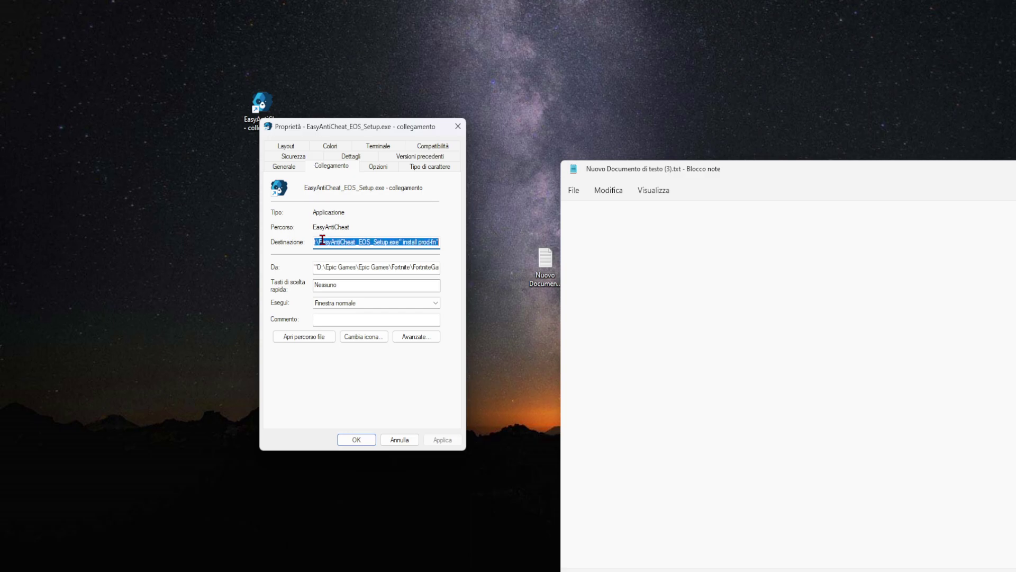
left_click_drag(756, 174, 471, 89)
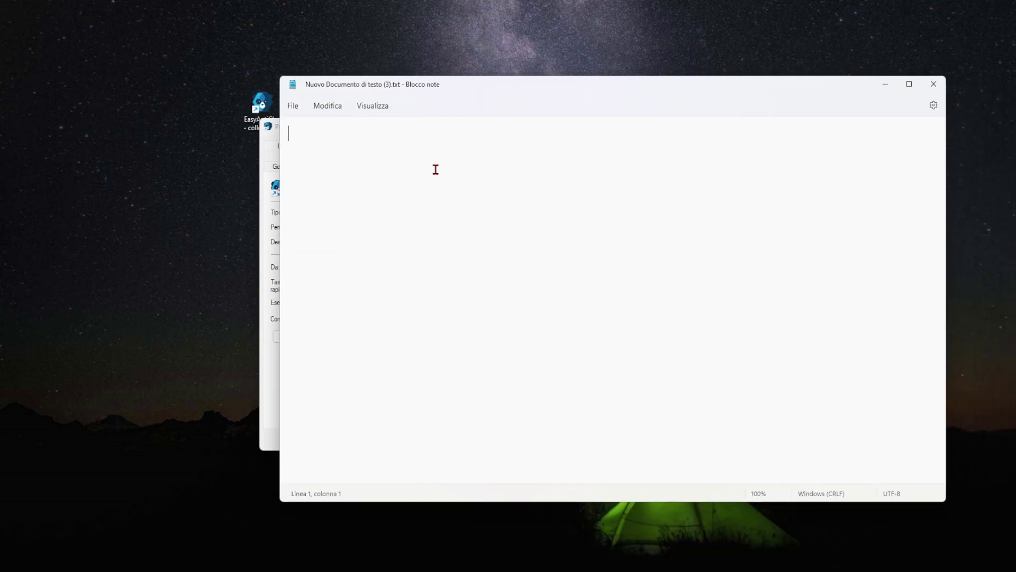
key("ctrl+v")
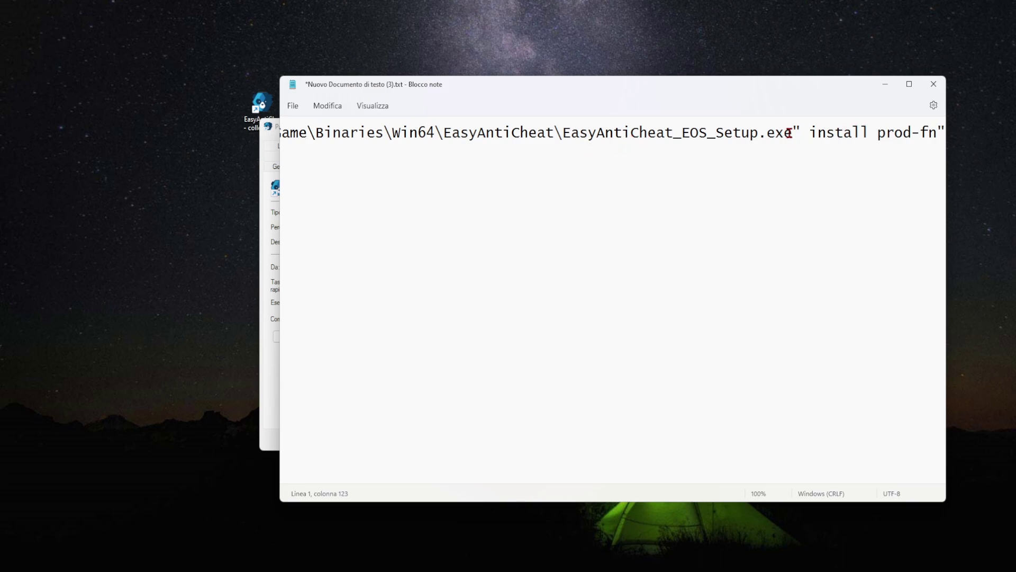
Step: Examine the EasyAntiCheat_EOS_Setup.exe file name at the end of the pasted path
left_click_drag(792, 133, 691, 133)
double_click(693, 132)
left_click(724, 132)
left_click_drag(794, 132, 629, 140)
left_click(781, 142)
left_click_drag(831, 91, 740, 86)
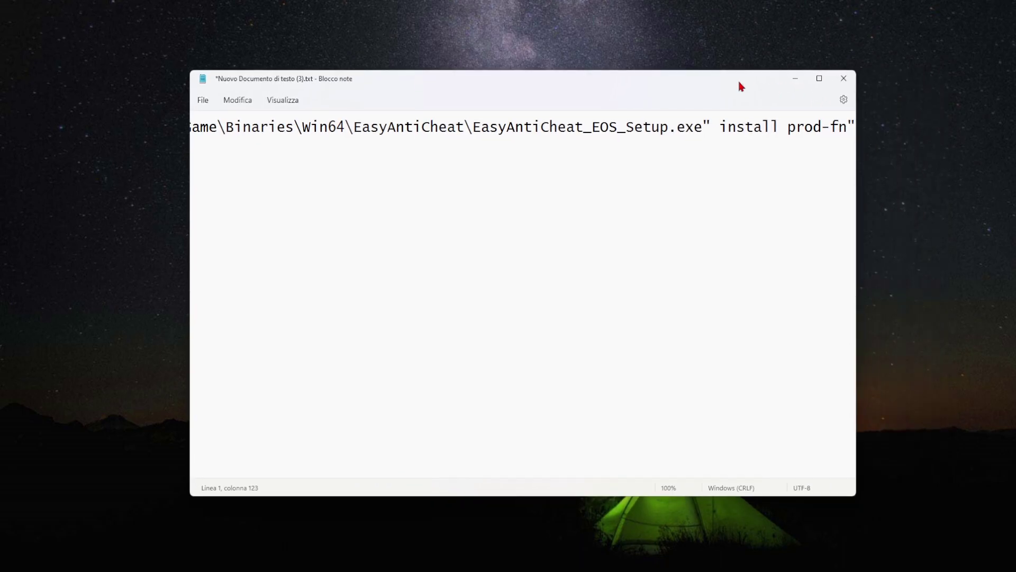
Step: Maximize Notepad and insert a space after EasyAntiCheat_EOS_Setup.exe to set apart the ending " install prod-fn"
double_click(738, 82)
left_click_drag(486, 43, 532, 41)
left_click(520, 42)
left_click(512, 41)
mouse_move(537, 41)
left_mouse_down()
mouse_move(687, 40)
mouse_move(519, 40)
mouse_move(528, 43)
left_mouse_up()
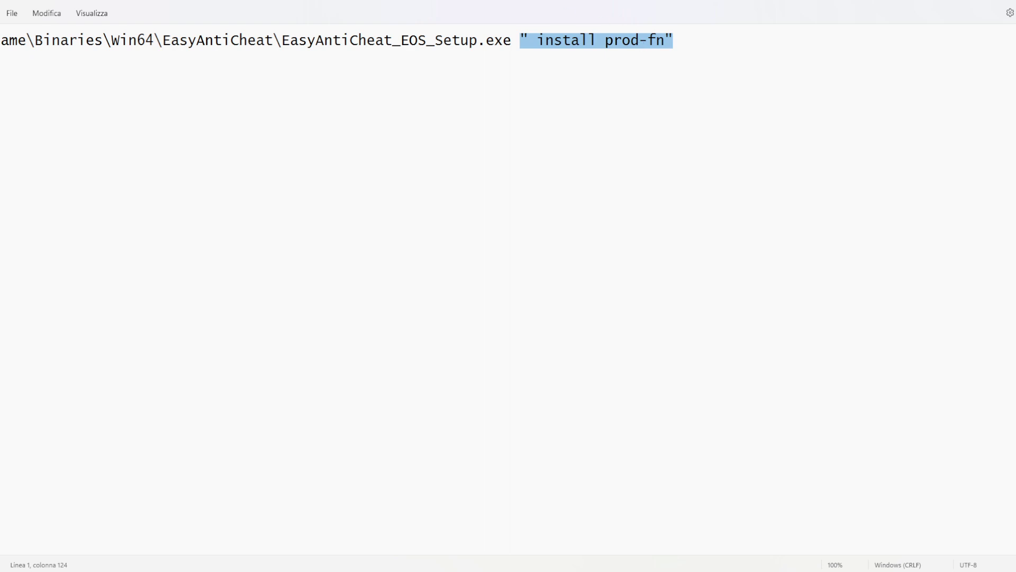
left_click(677, 45)
Step: Compare the ending of the shortcut's target with the Notepad text, highlighting " install prod-fn" in the note
left_click_drag(692, 31, 648, 391)
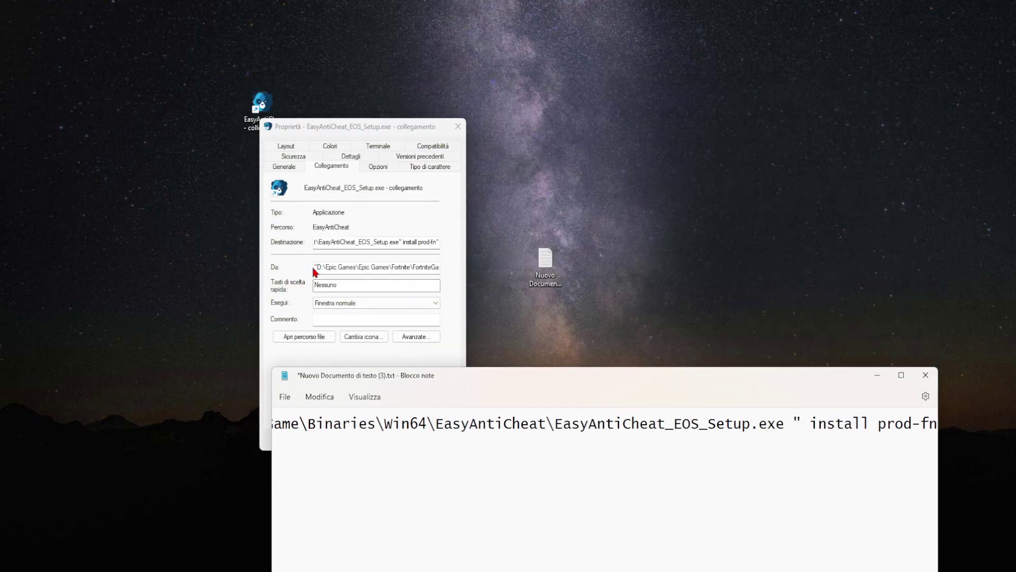
left_click(279, 269)
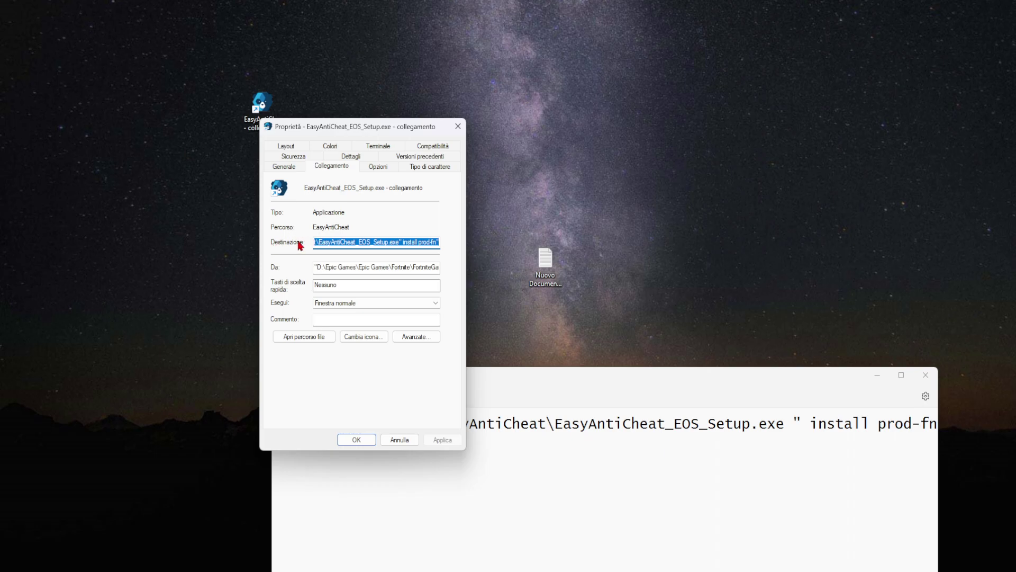
left_click(338, 242)
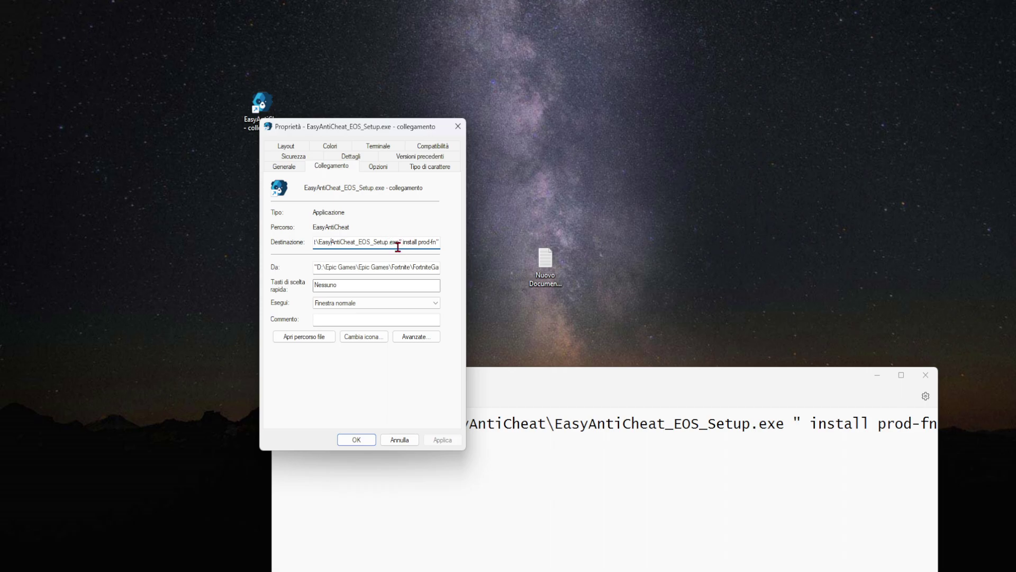
left_click_drag(348, 125, 351, 83)
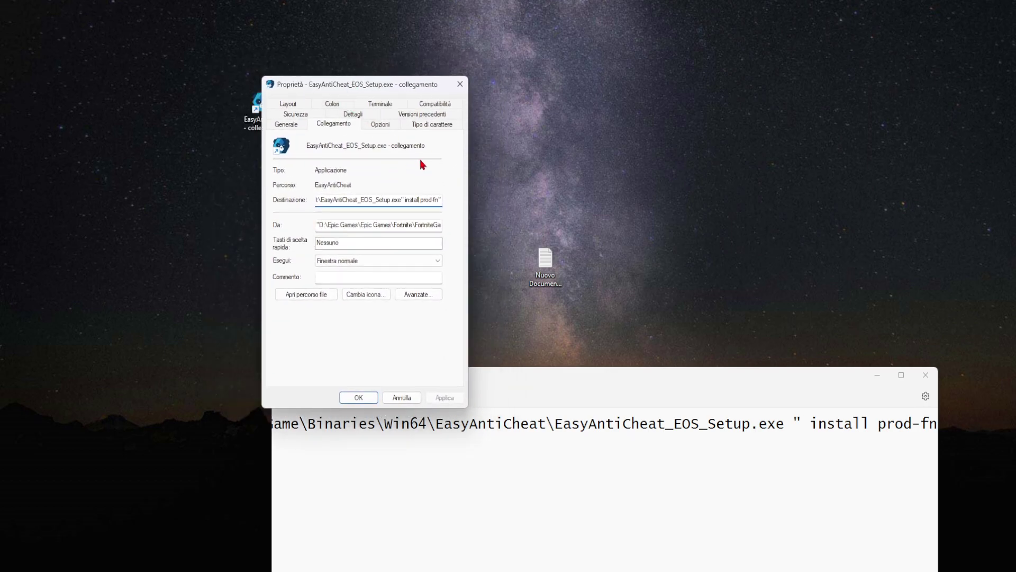
left_click_drag(413, 199, 448, 200)
left_click_drag(570, 373, 470, 232)
left_click_drag(695, 282, 845, 282)
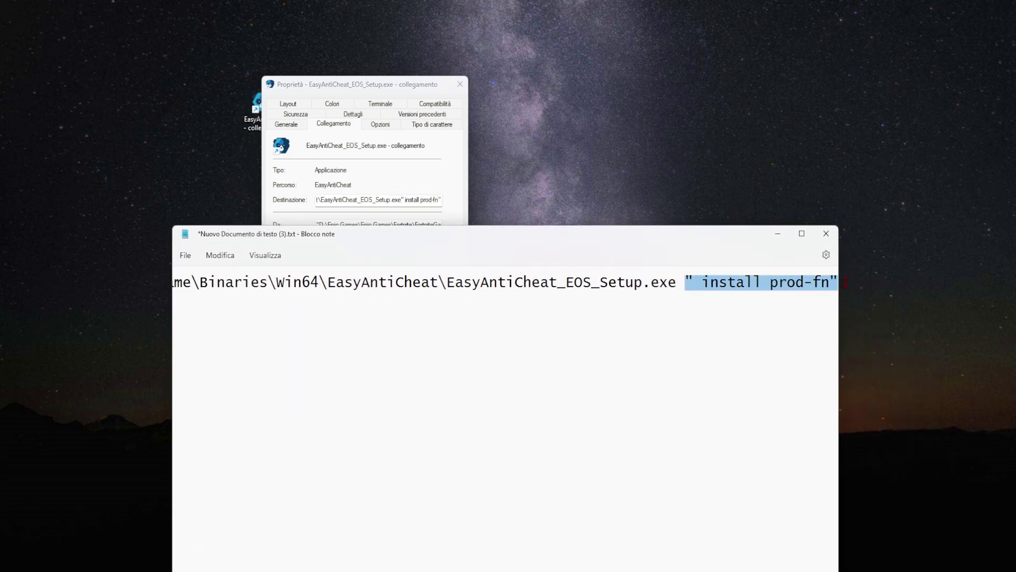
left_click_drag(664, 232, 690, 340)
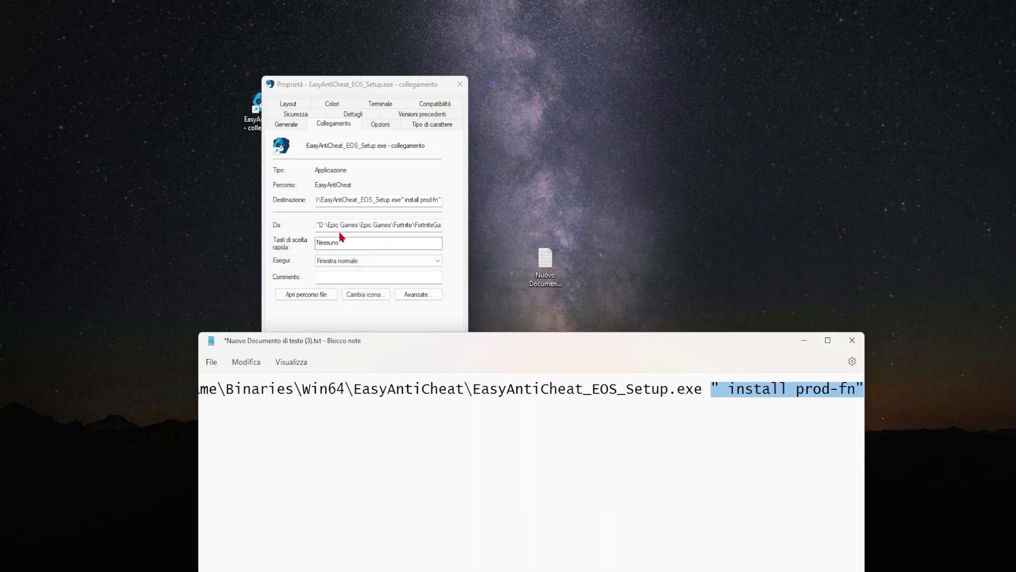
Step: Confirm the shortcut's properties, close the Notepad document without saving, and select the Easy Anti-Cheat shortcut on the desktop
left_click(324, 199)
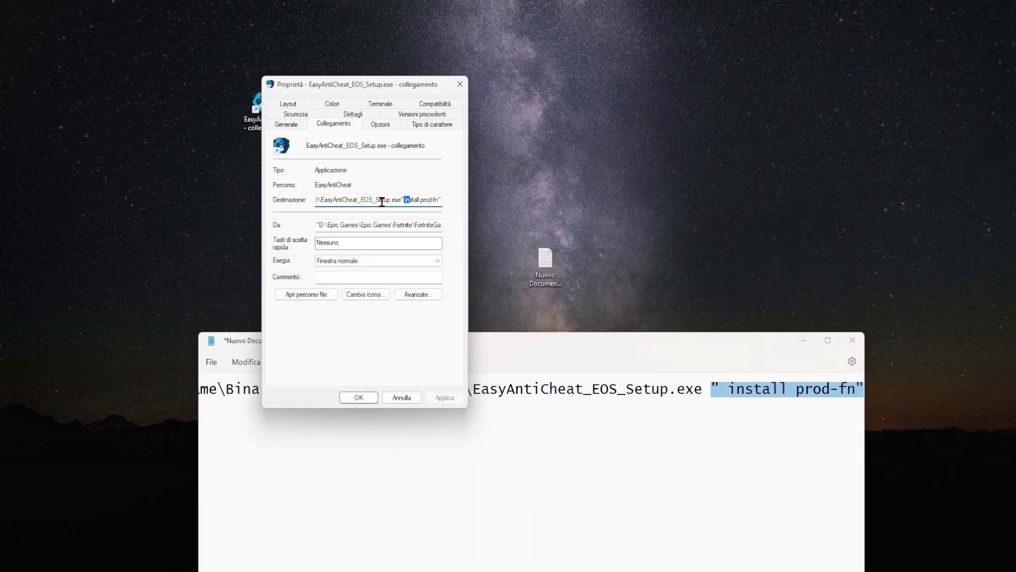
left_click(359, 397)
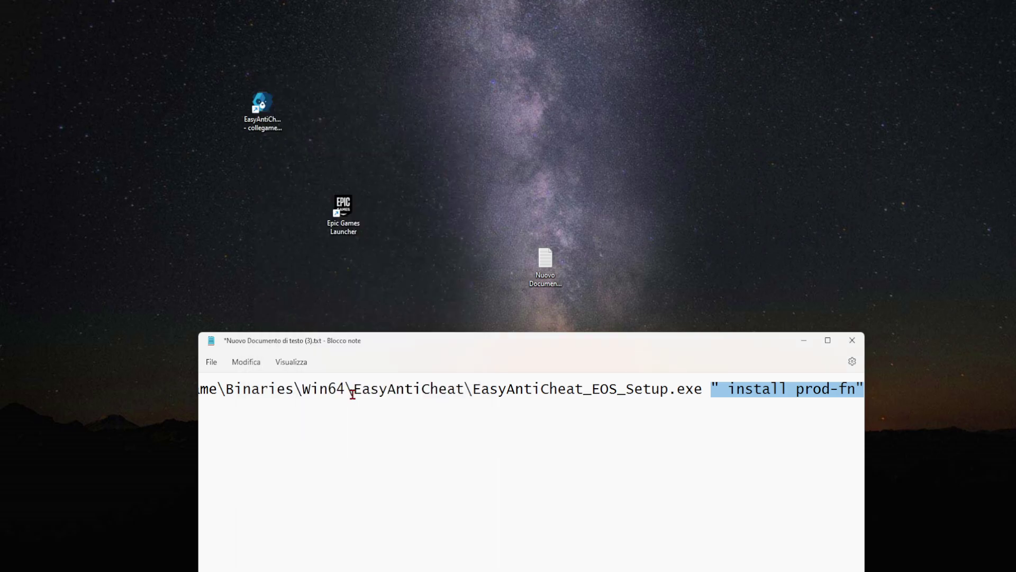
left_click(852, 340)
left_click(530, 548)
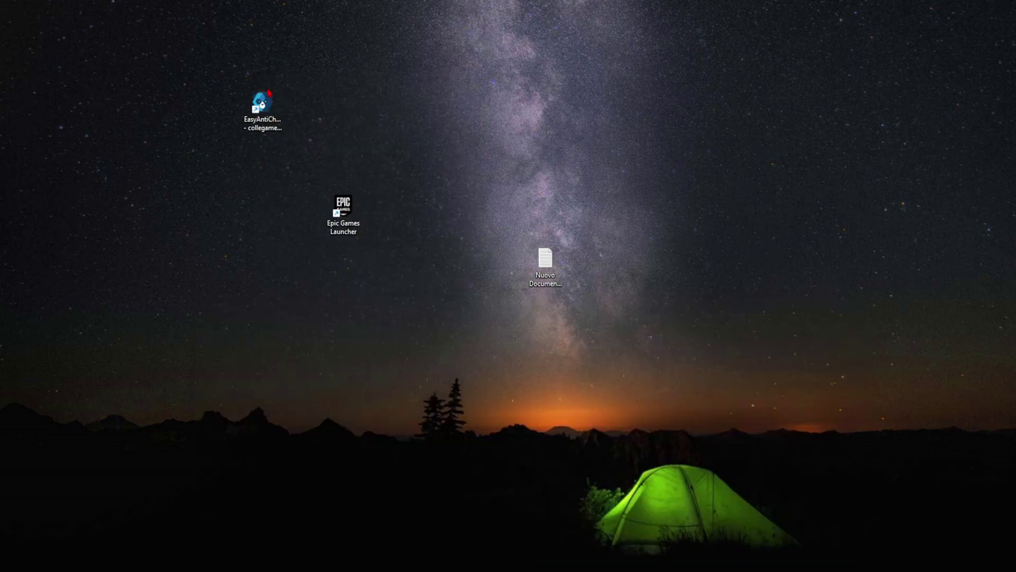
left_click(262, 103)
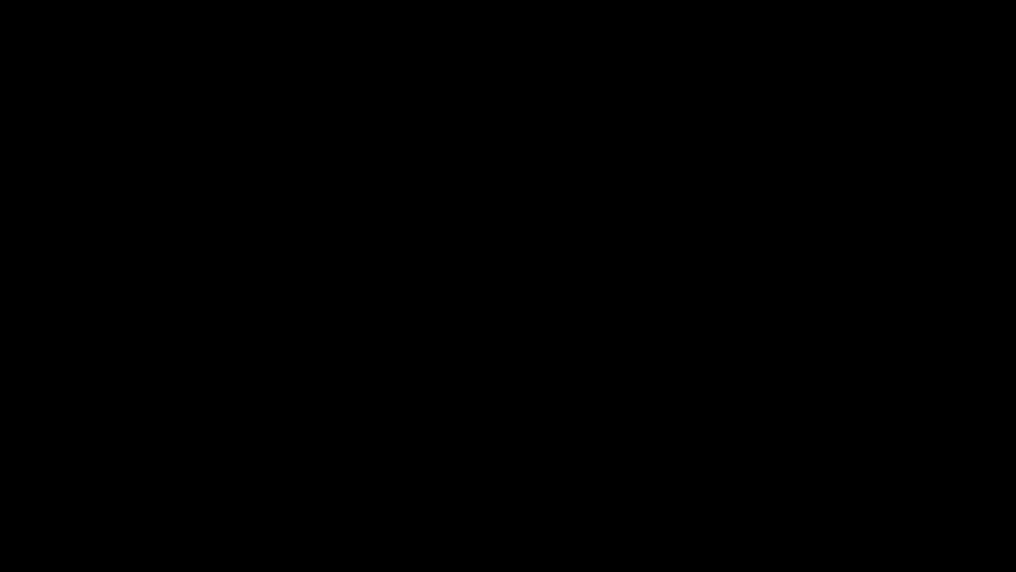